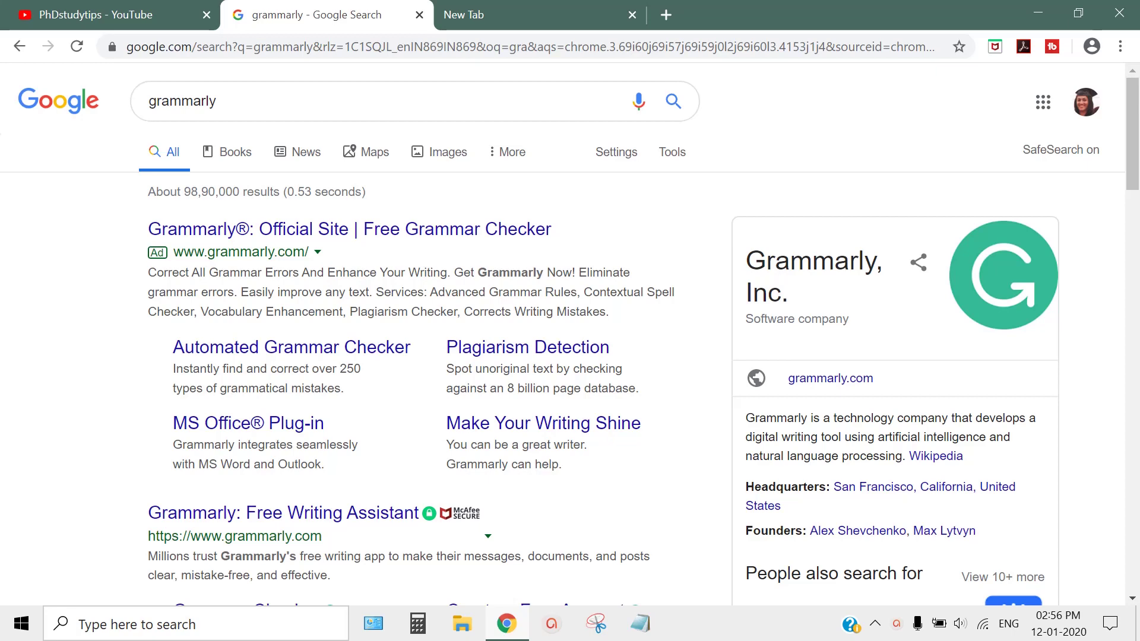
Open the Grammarly site from the search results and dismiss the team-communication and add-to-Chrome promos
click(241, 108)
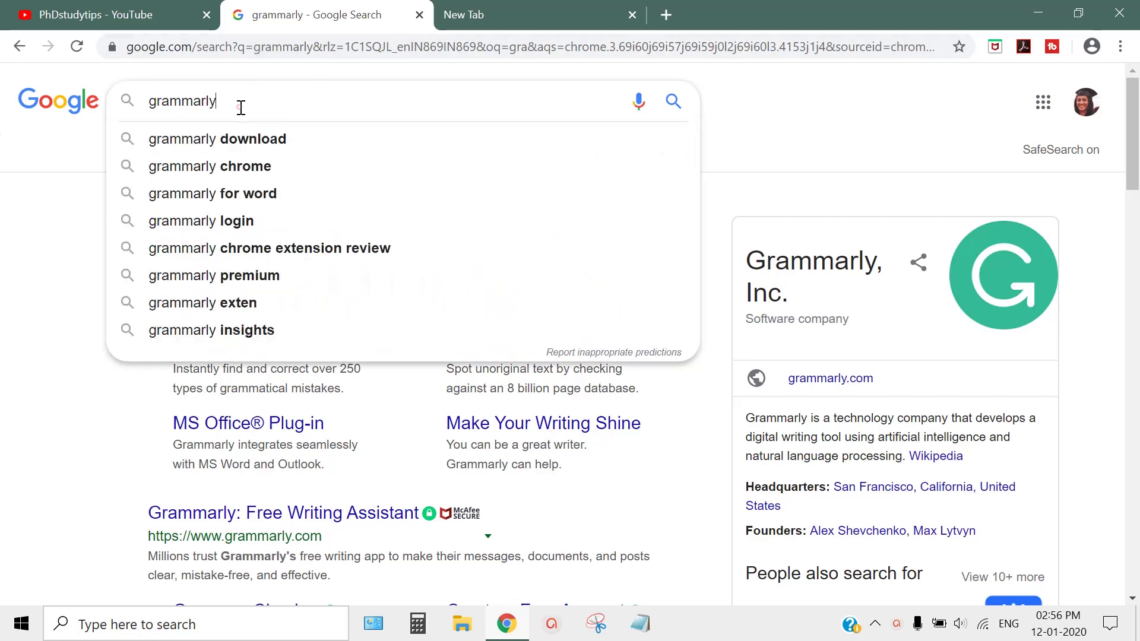
click(730, 118)
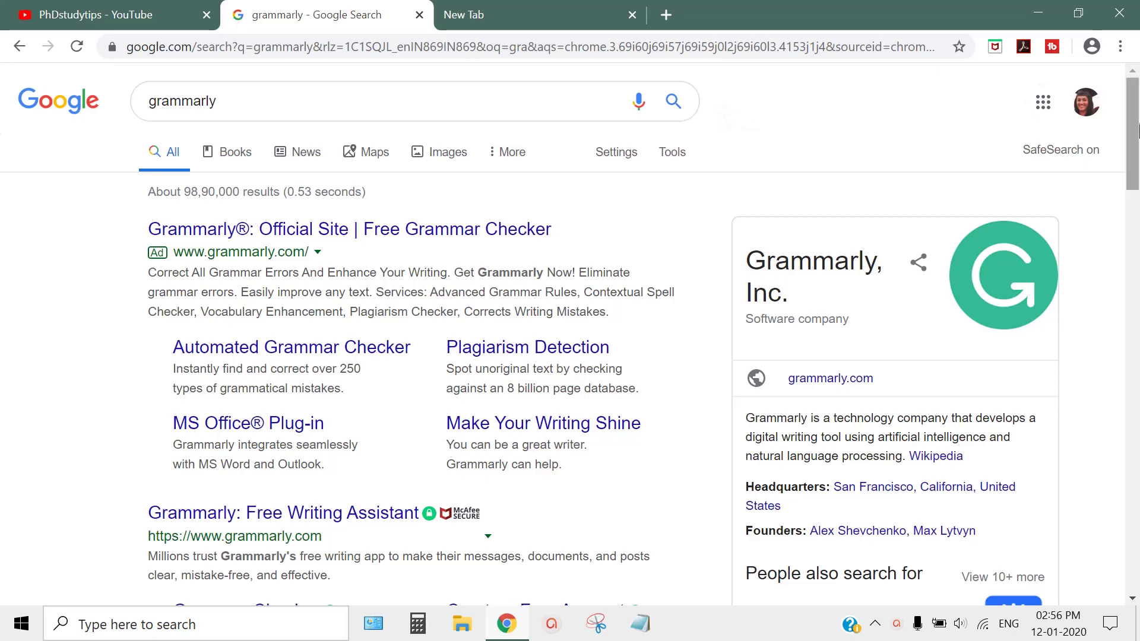
drag(1133, 79, 1138, 173)
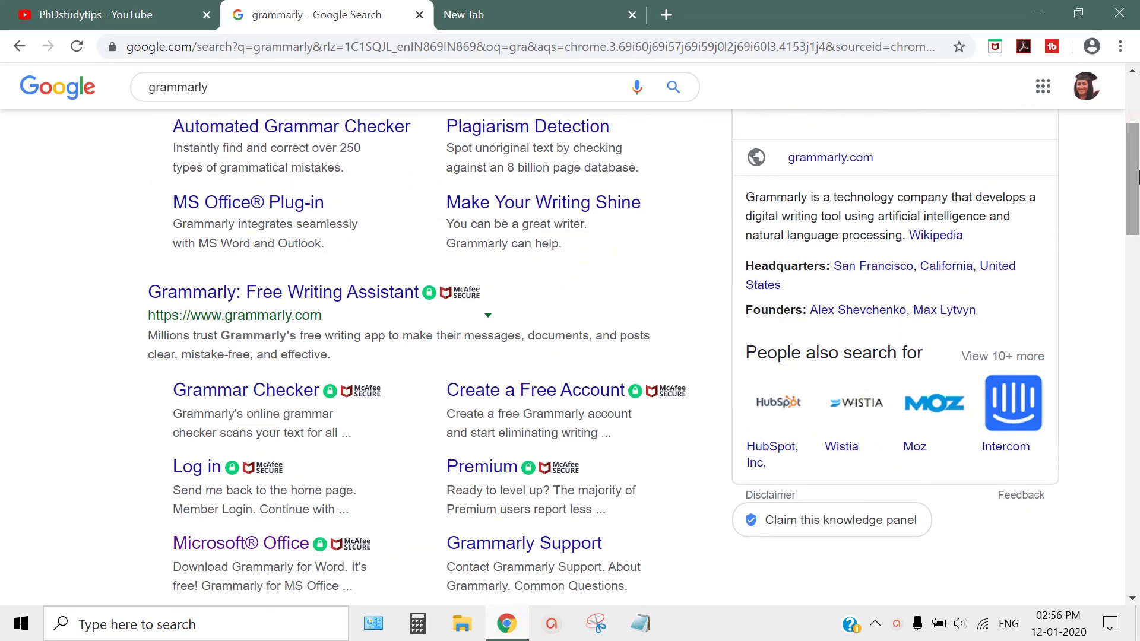
click(356, 305)
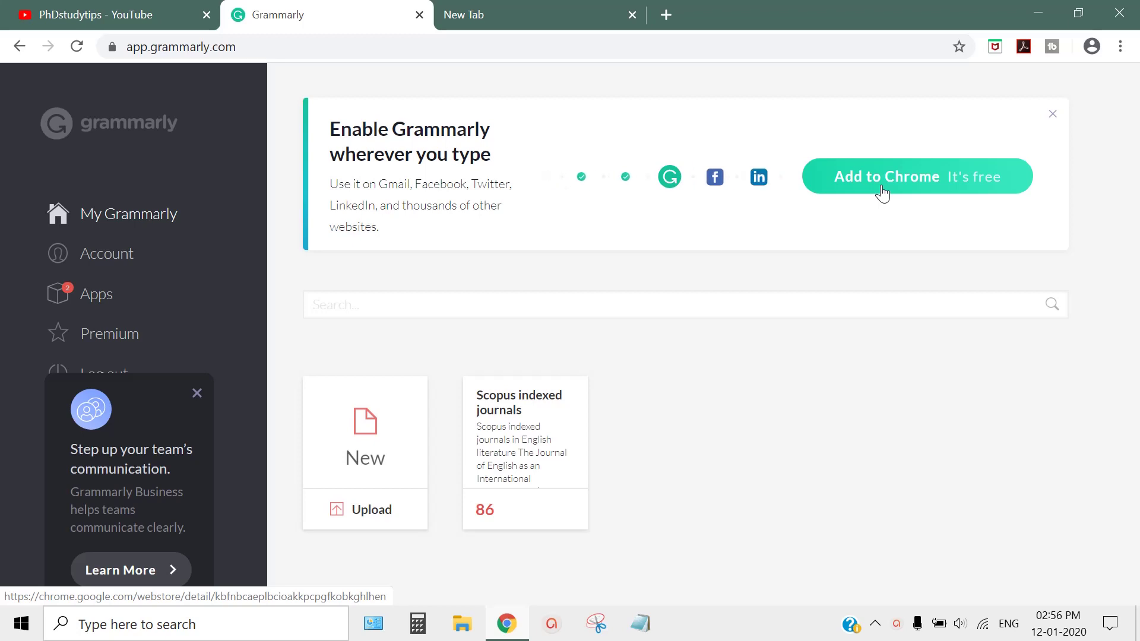
click(197, 393)
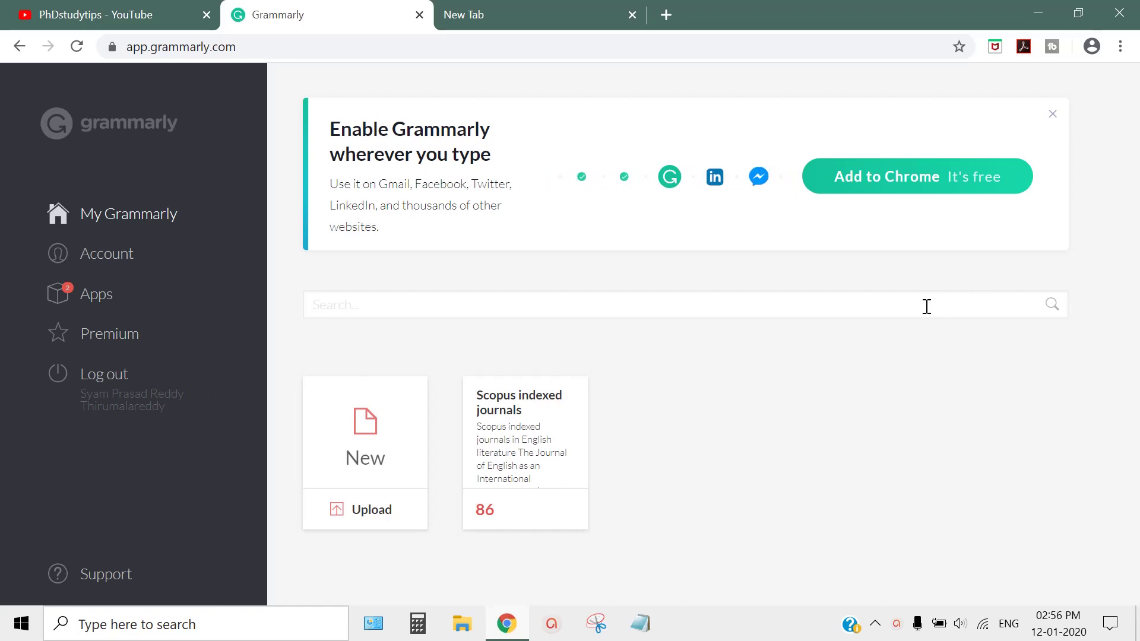
click(1053, 114)
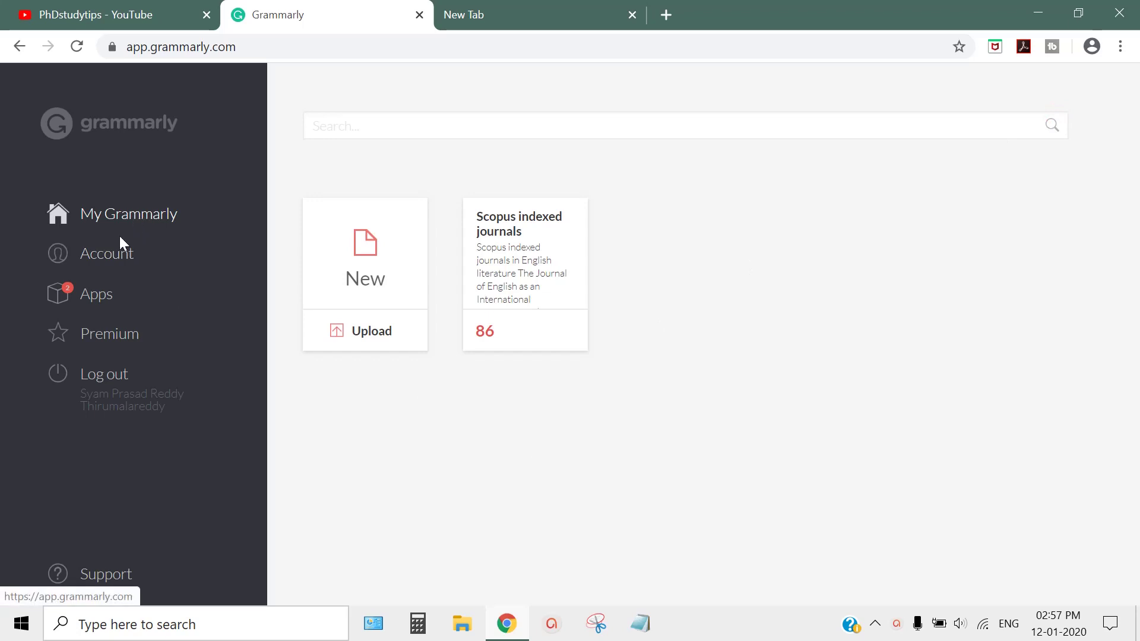
Log out via Account, glance at the free sign-up page, then go back to Member Login
click(116, 256)
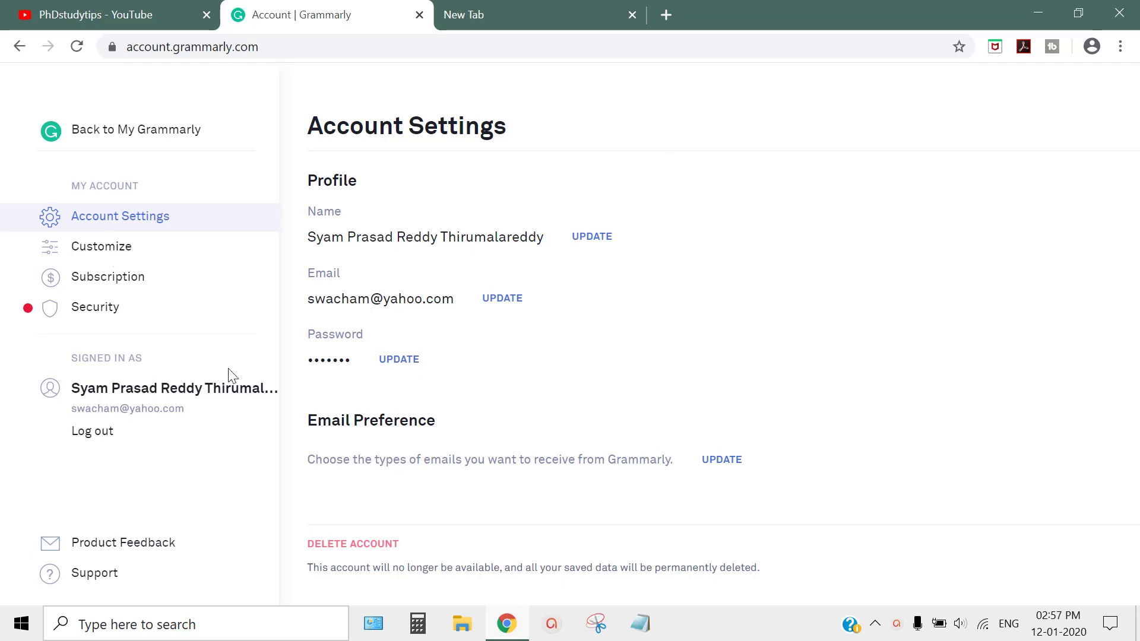
click(95, 433)
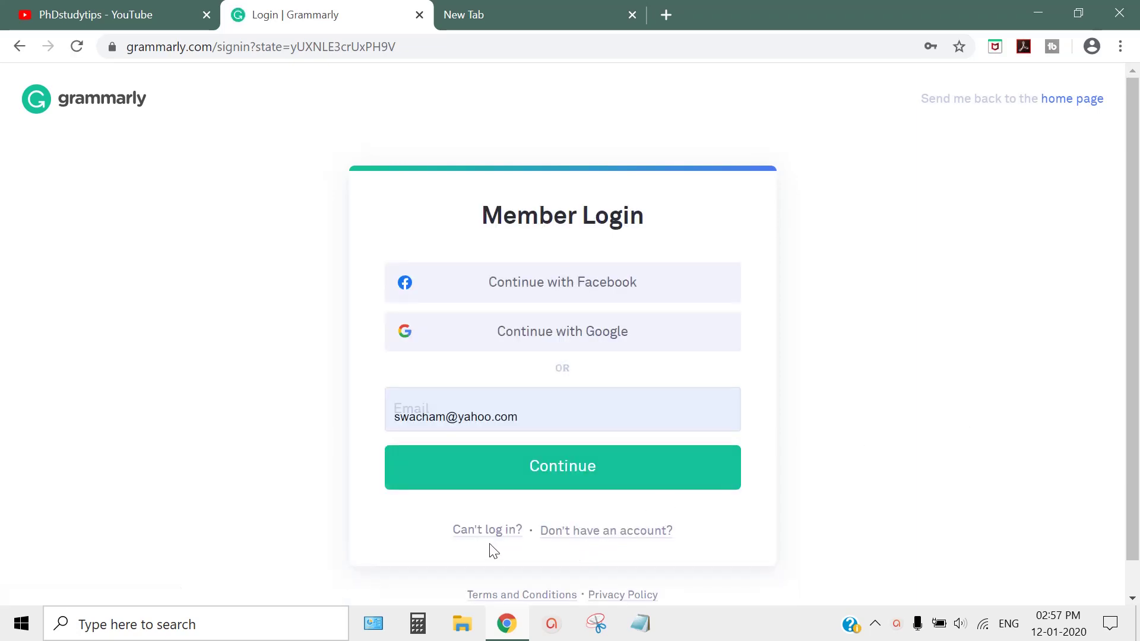
click(606, 532)
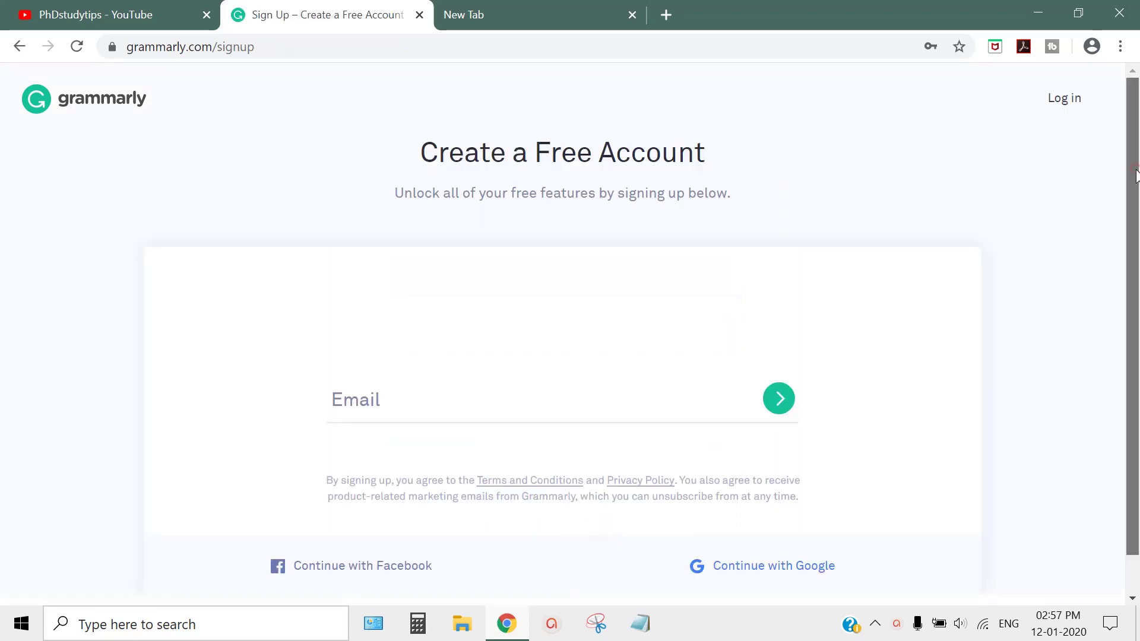
scroll(1138, 304, down, 1)
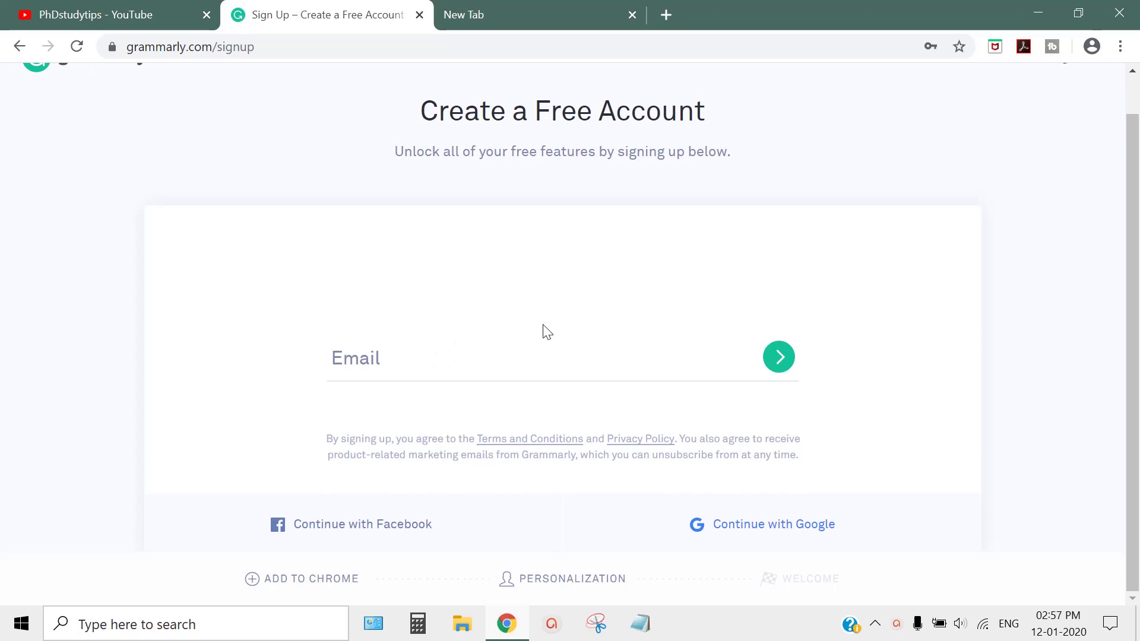
scroll(1133, 199, up, 1)
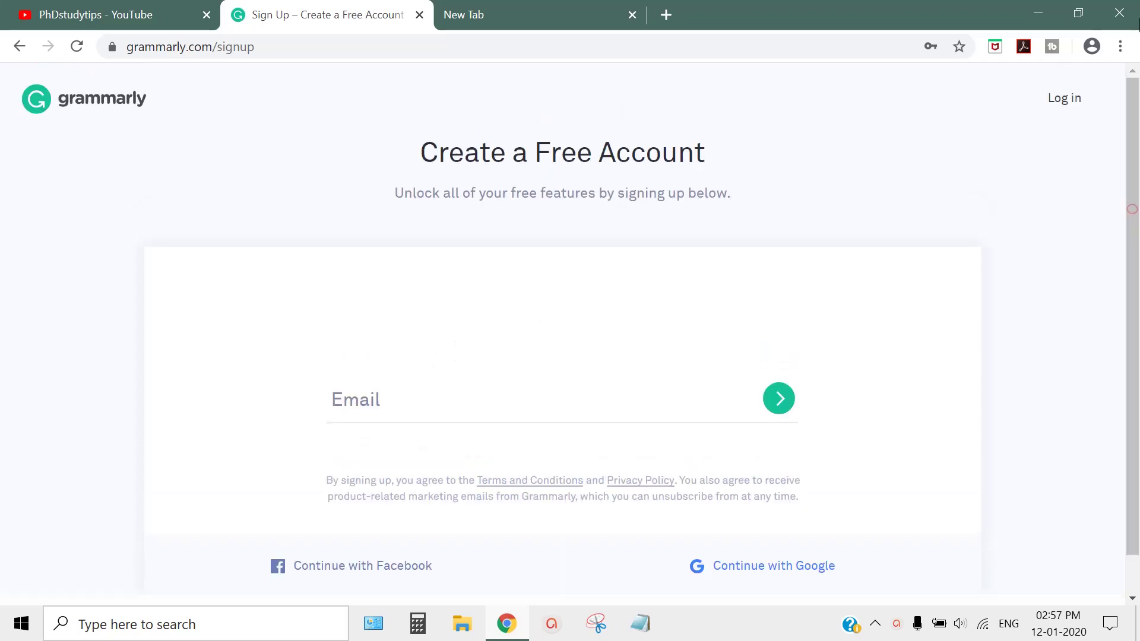
click(18, 47)
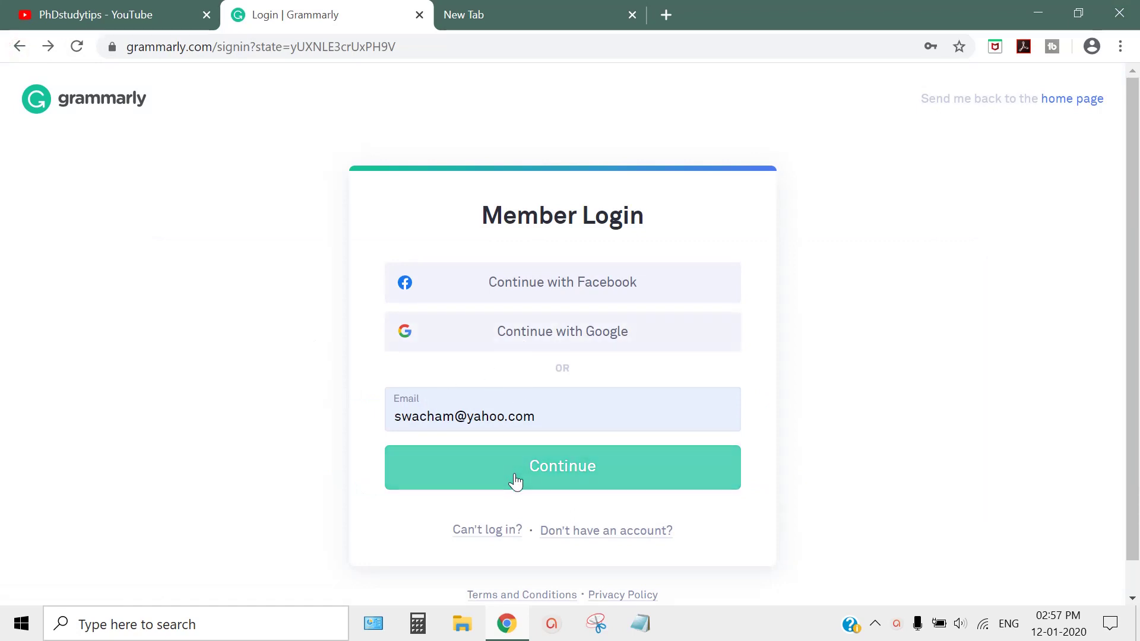
Sign in with the saved email, dismiss the add-to-Windows promo, and open Customize settings
click(516, 480)
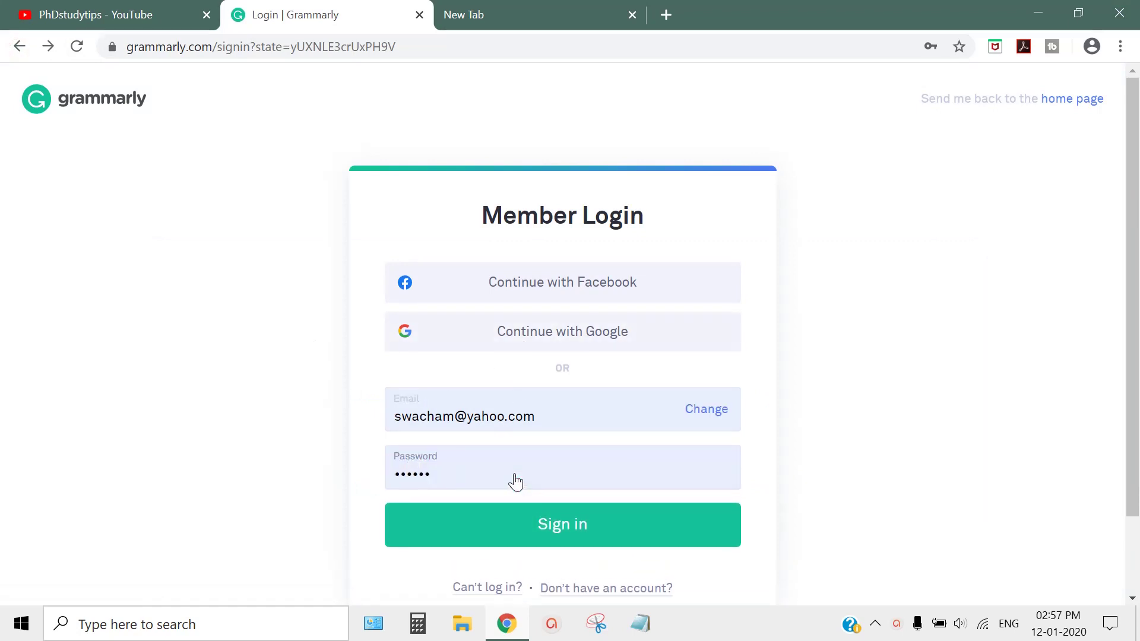
click(537, 533)
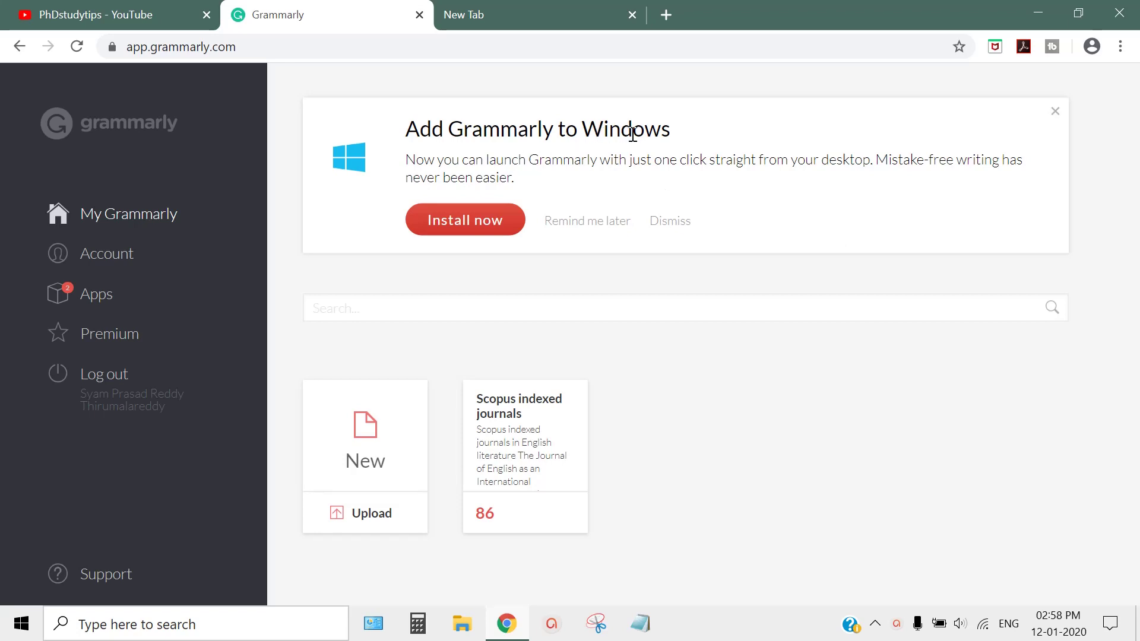
click(660, 229)
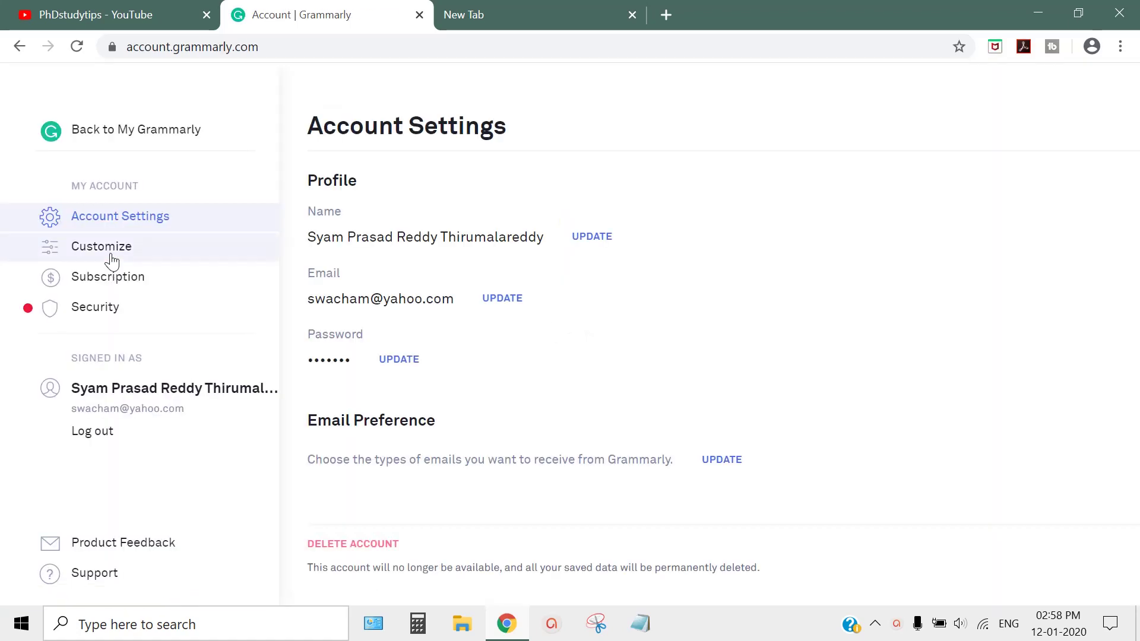
click(112, 260)
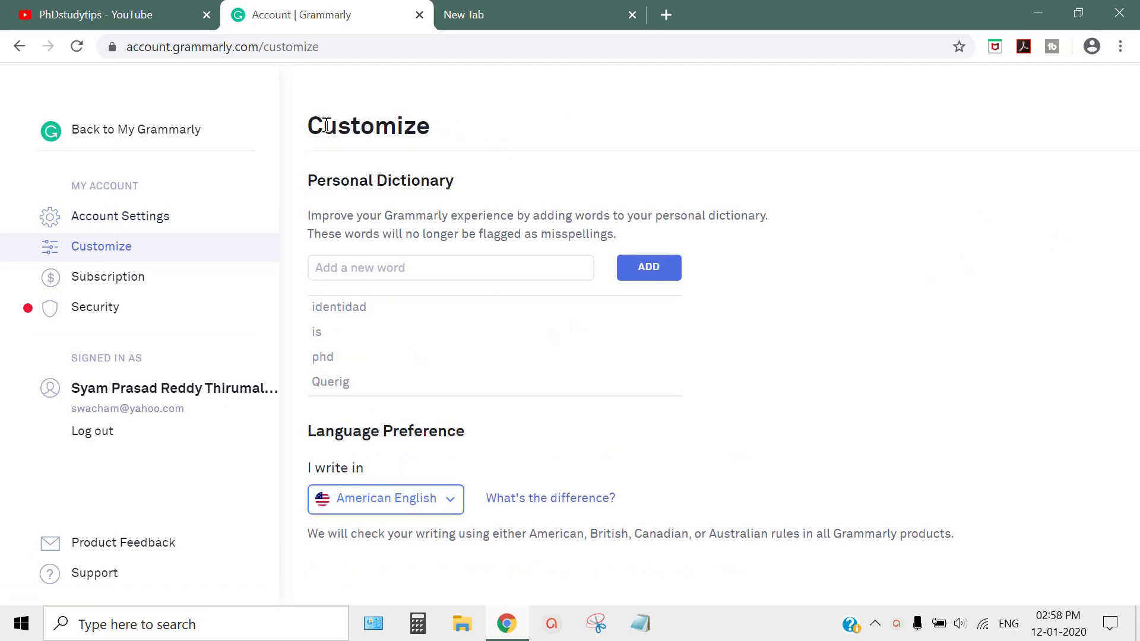
In a new tab, search Google for 'grammarly for word' and open the Word and Outlook result
click(500, 19)
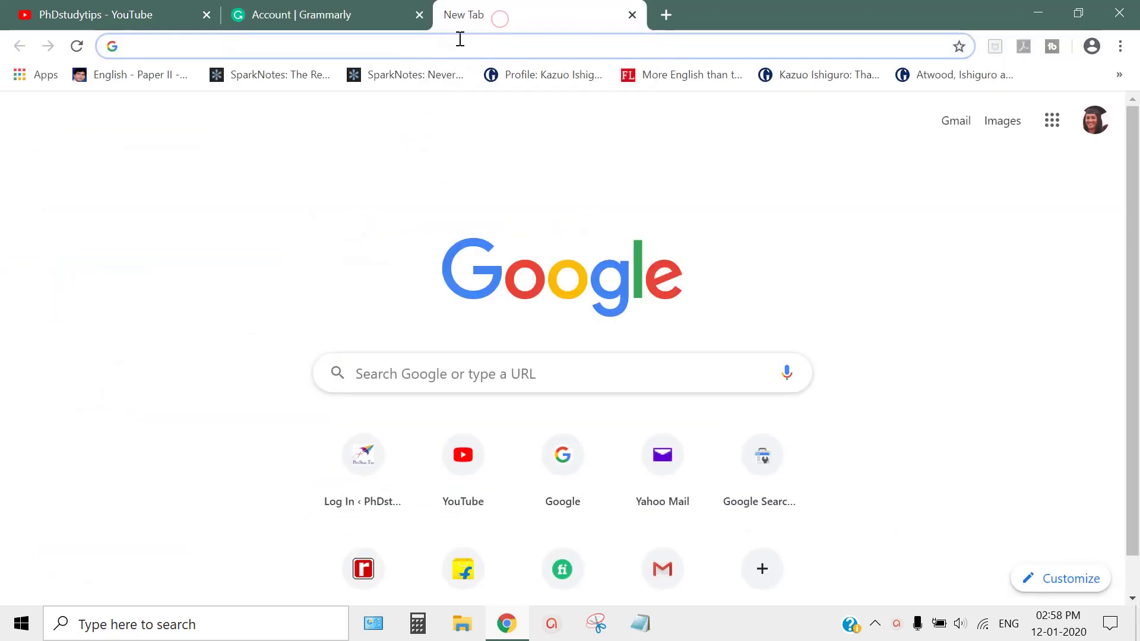
text(google.co.in)
key(Return)
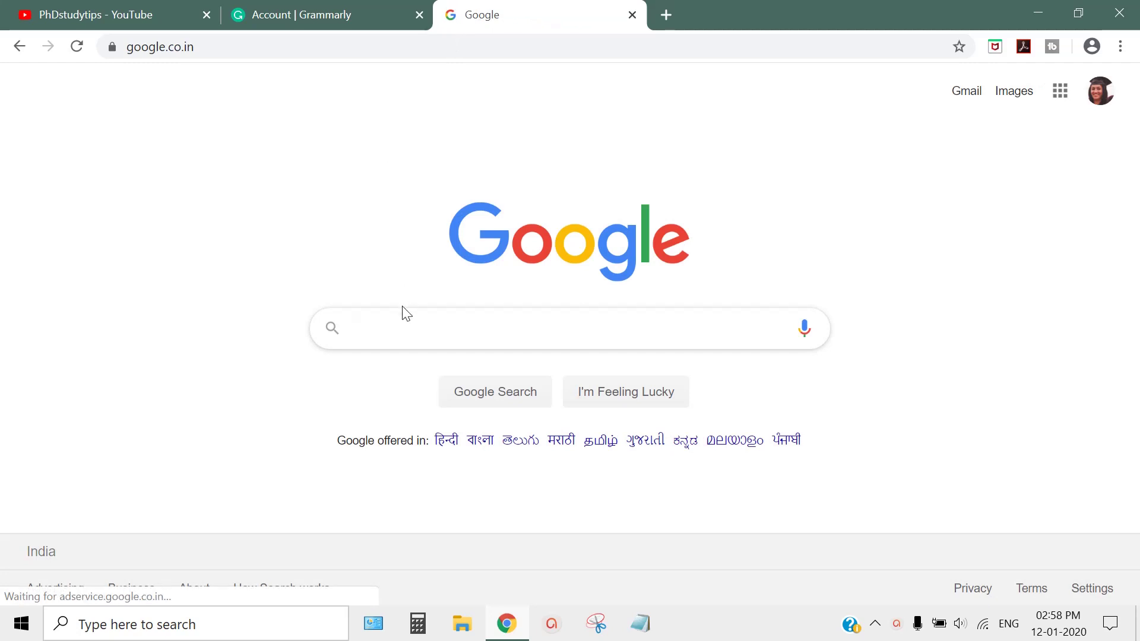
text(gra)
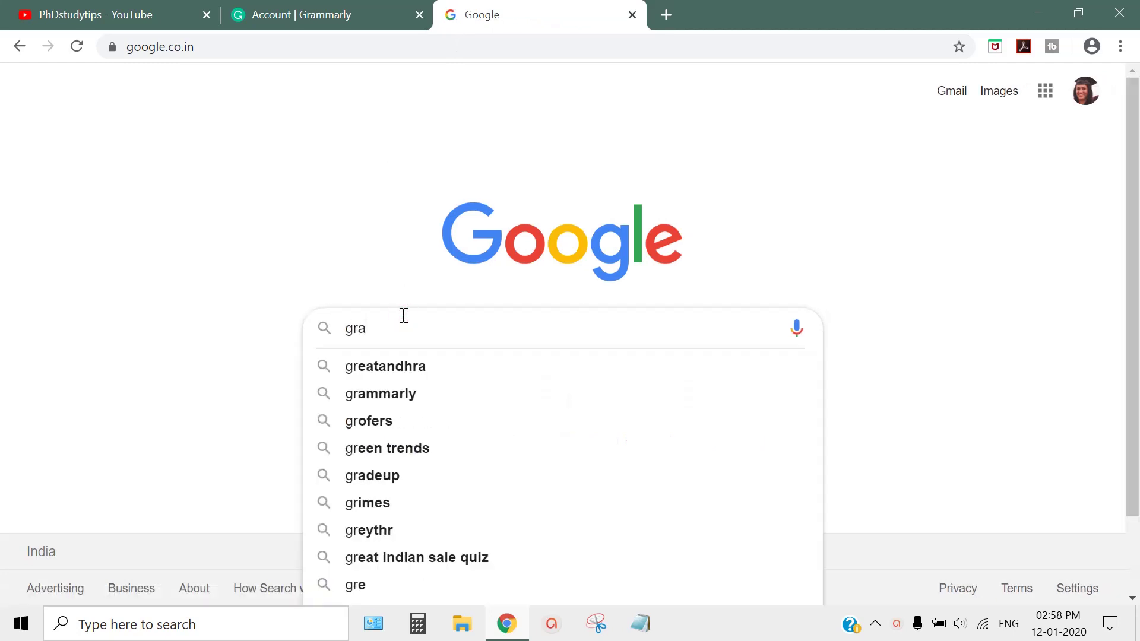
text(mma)
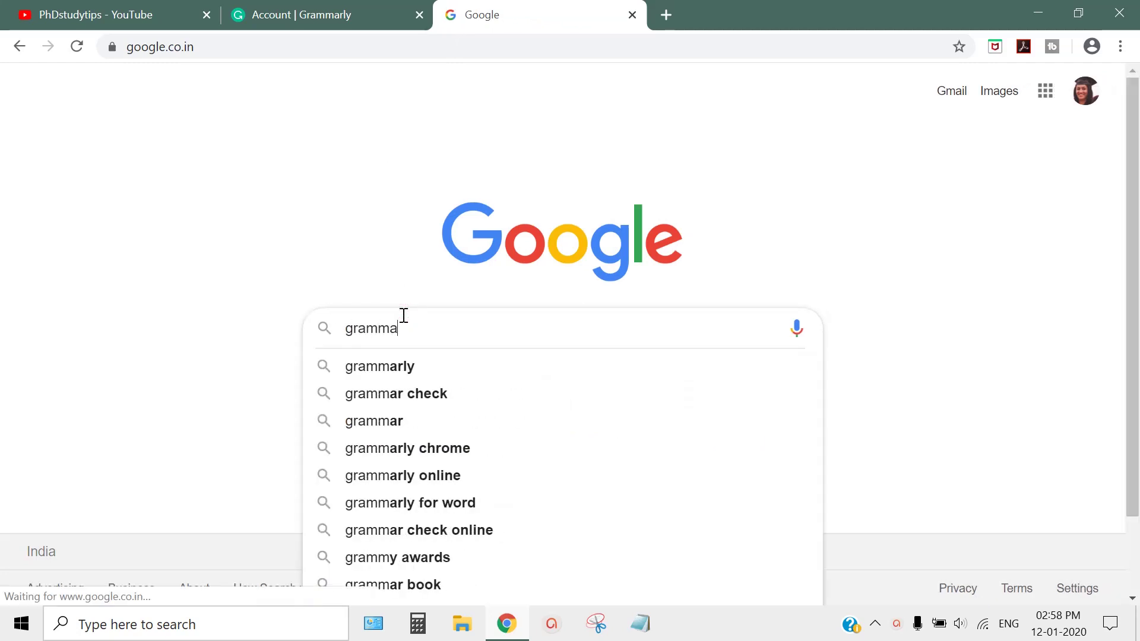
text(rly)
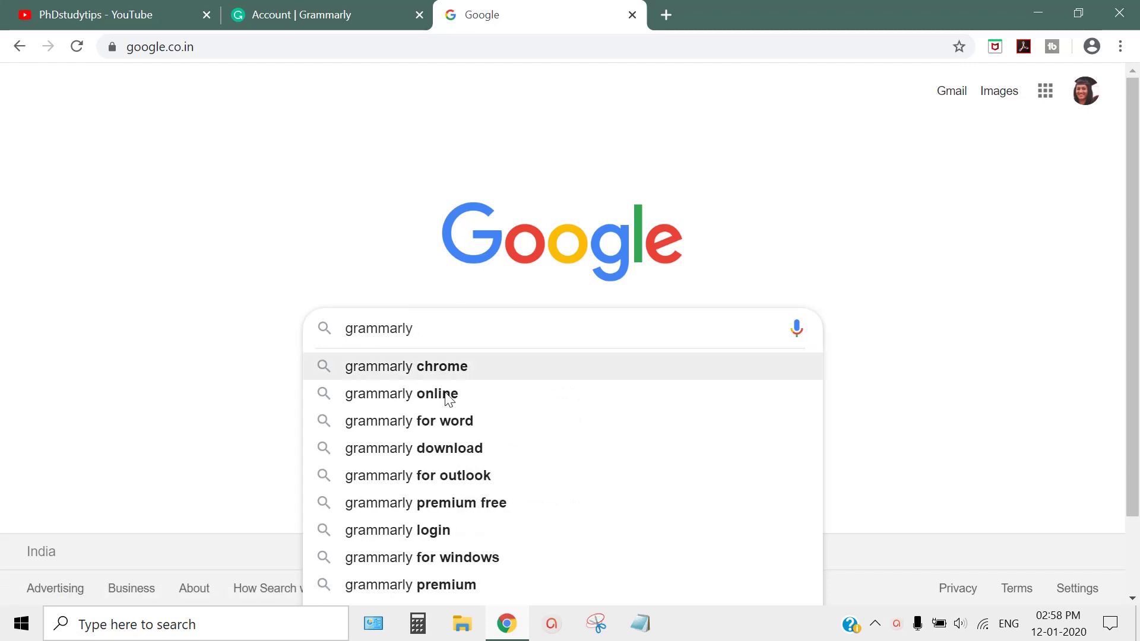
click(454, 425)
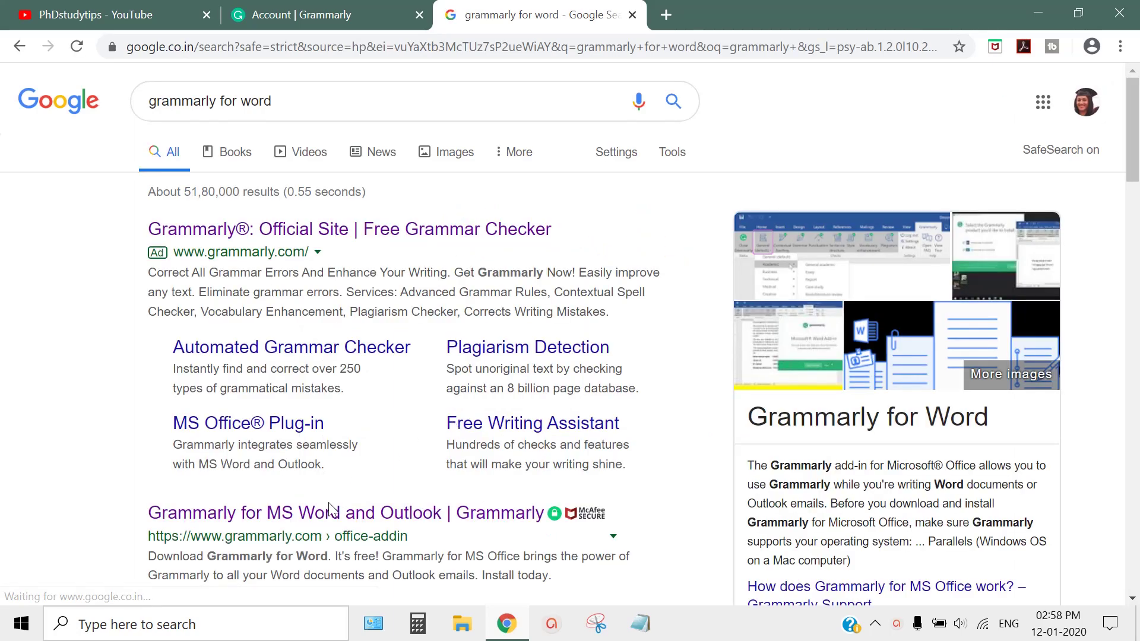
click(327, 512)
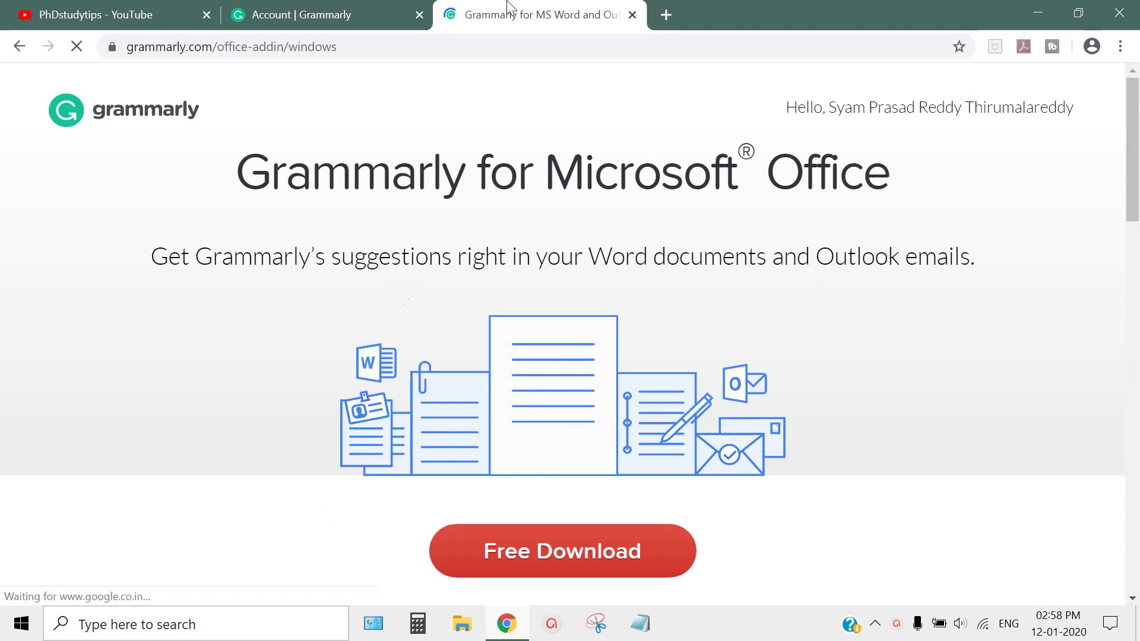
Close the Account | Grammarly tab and scroll the Office add-in page down and back up
click(390, 16)
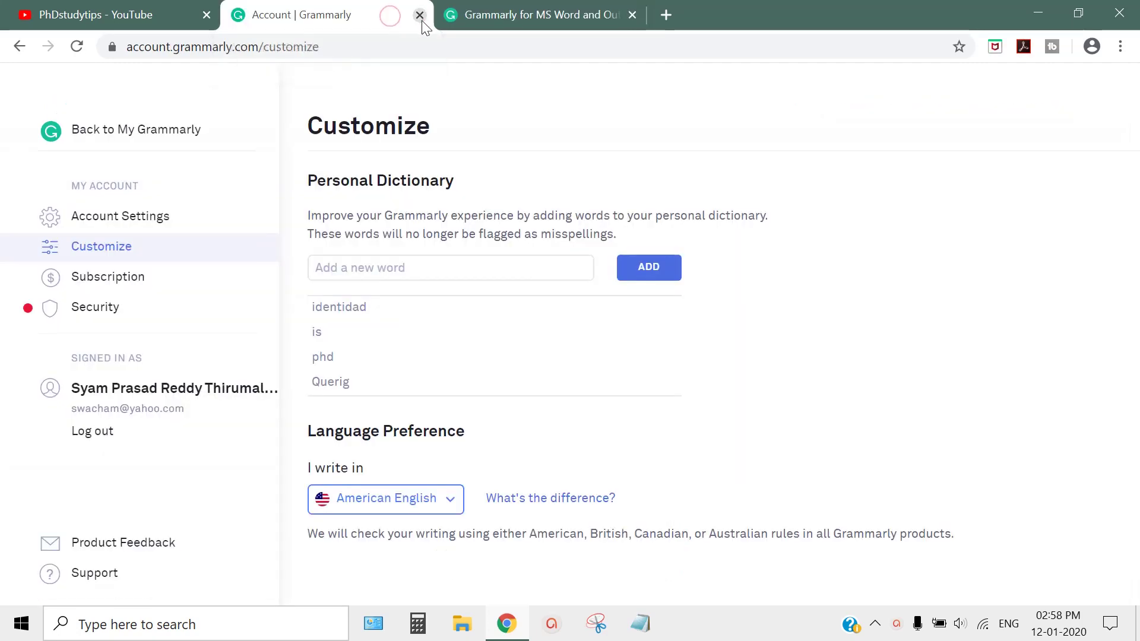
click(419, 16)
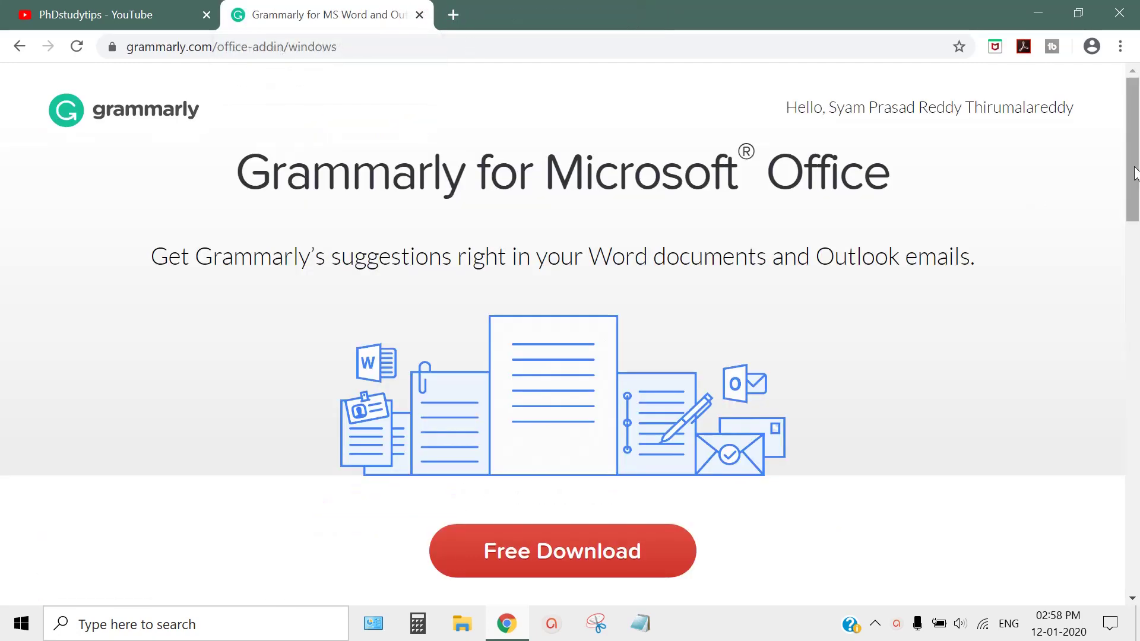
drag(1132, 167, 1135, 197)
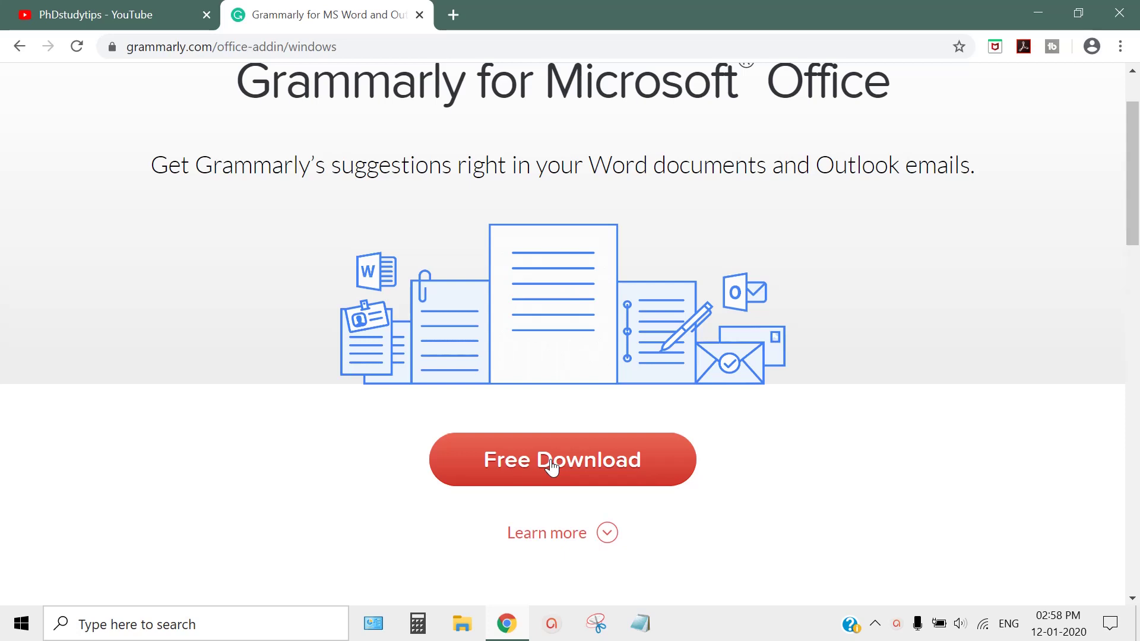
drag(1133, 176, 1138, 119)
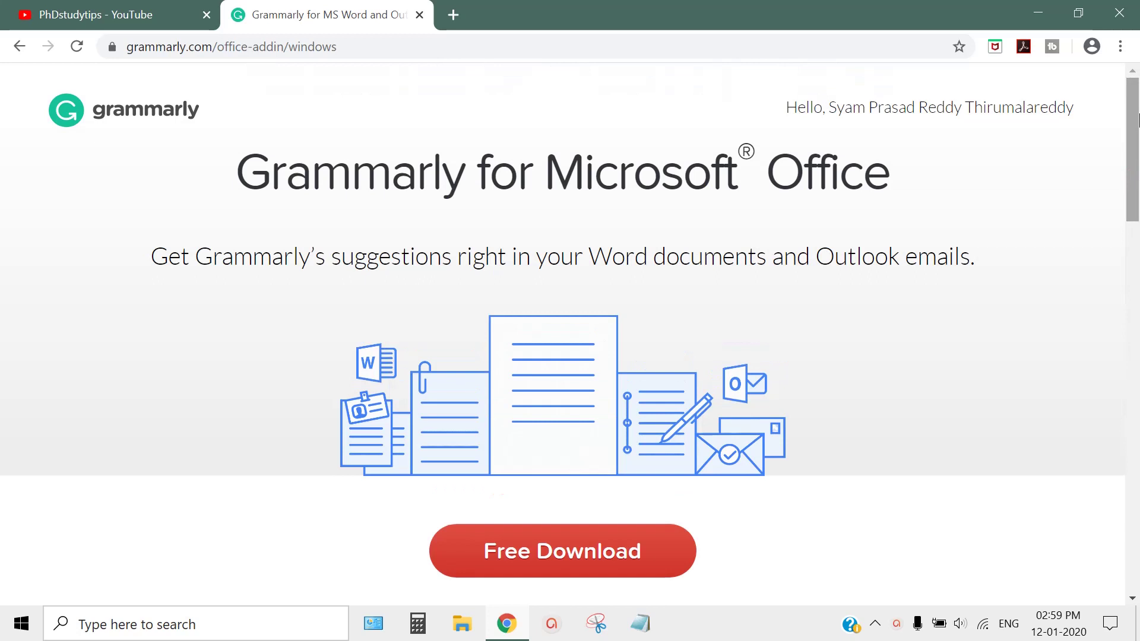
Open the desktop's New Microsoft Word Document and turn on Grammarly checking in it
click(1036, 18)
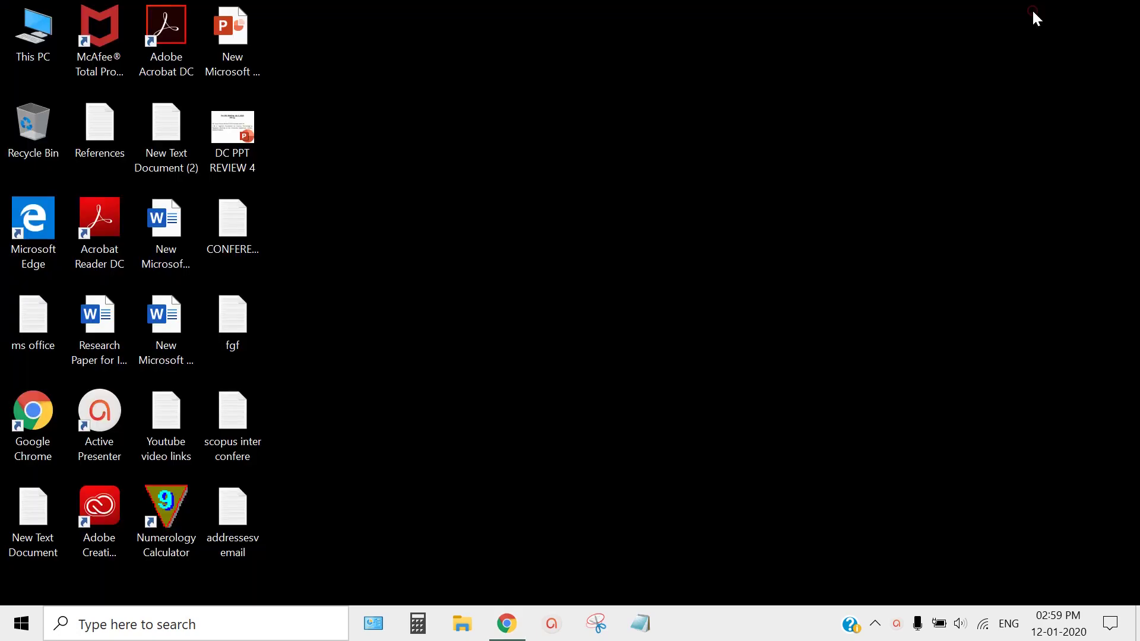
double_click(172, 252)
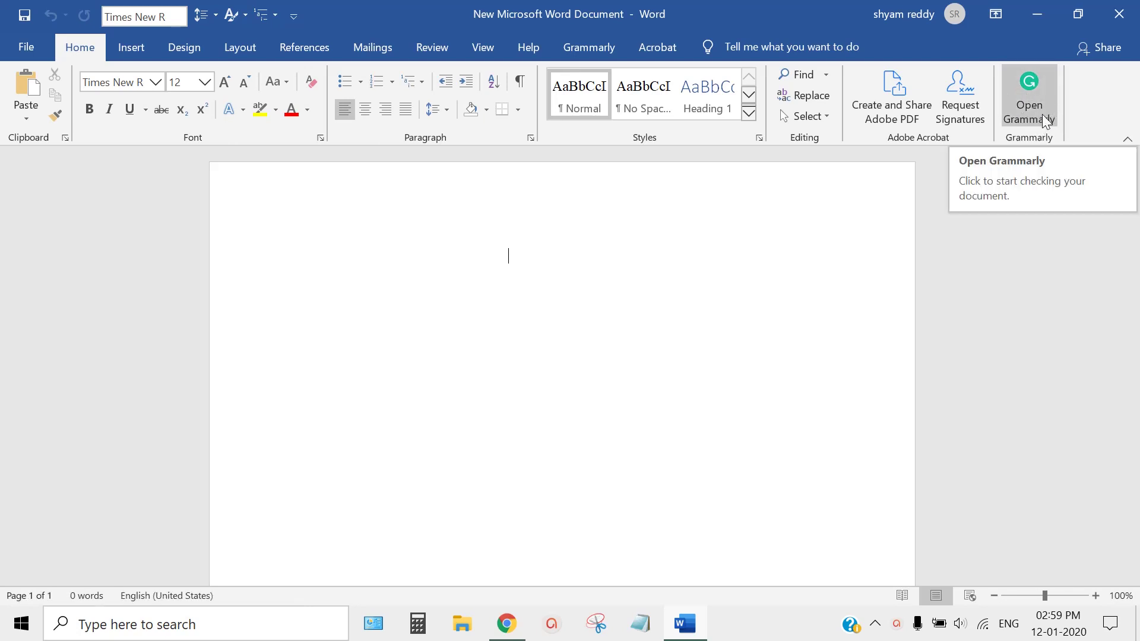
click(1033, 108)
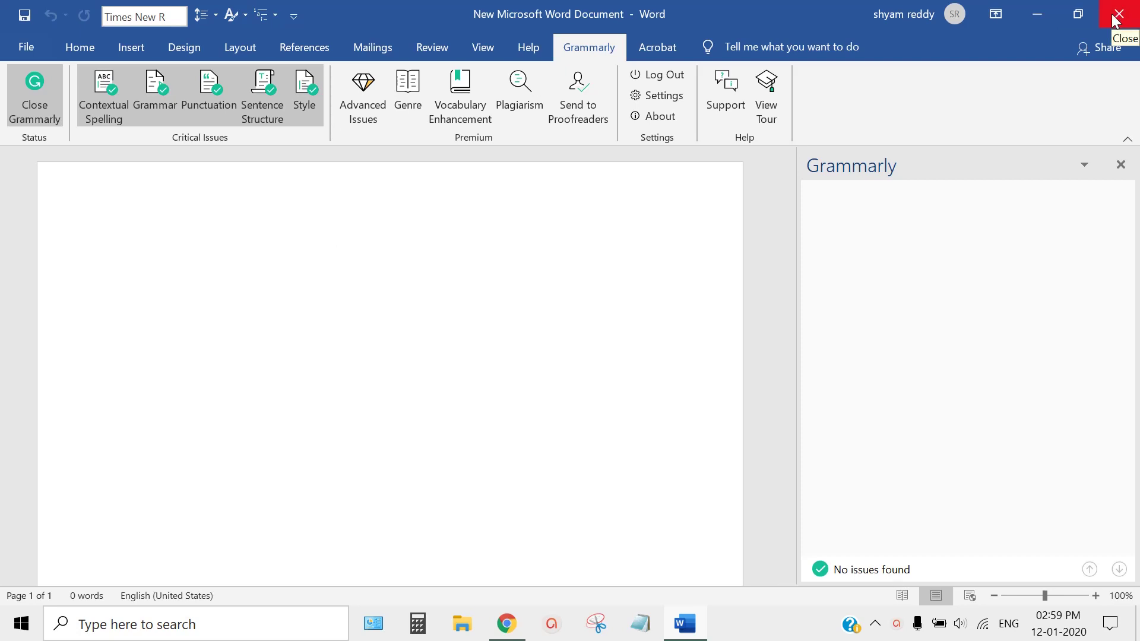
Open engineered_cementitious_composite3 from the Downloads folder via File Explorer
click(464, 629)
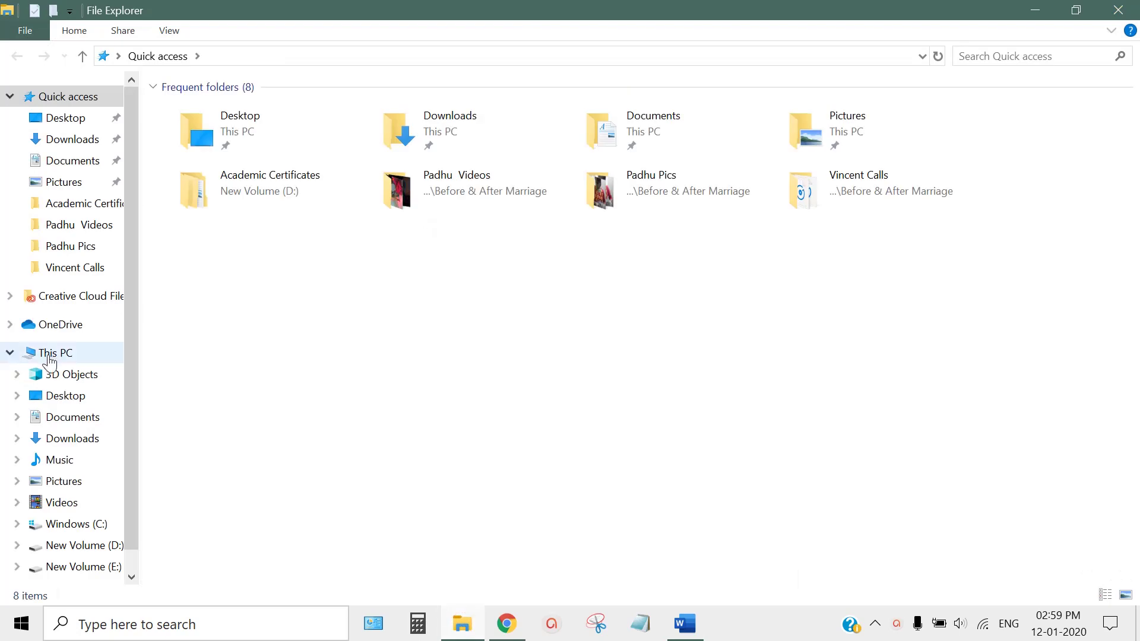
drag(104, 564, 98, 545)
click(98, 545)
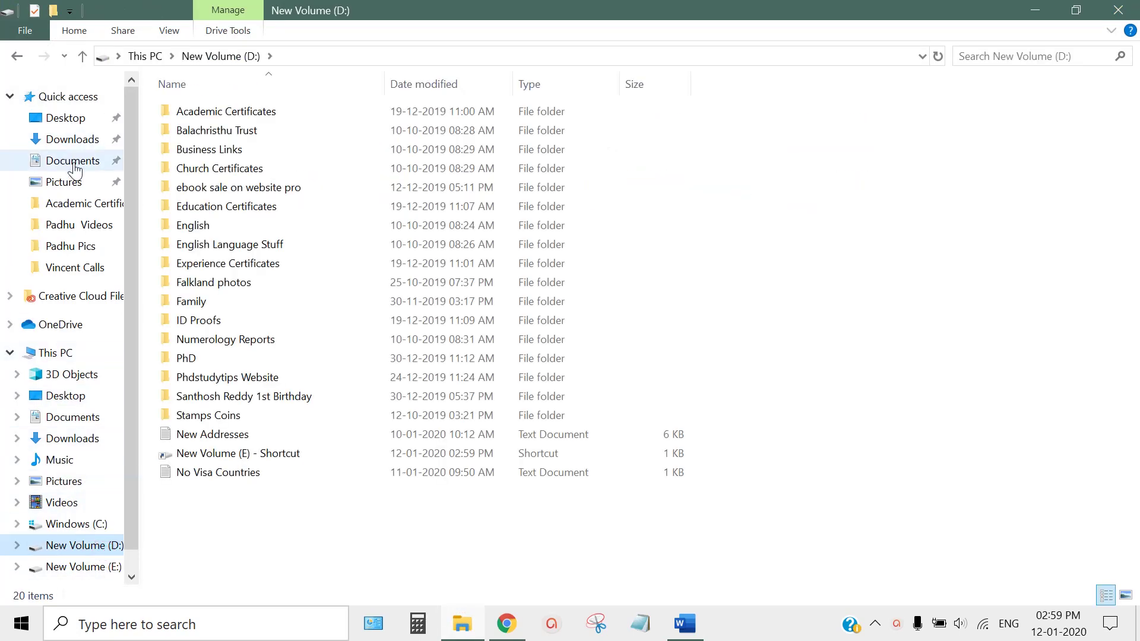
click(66, 140)
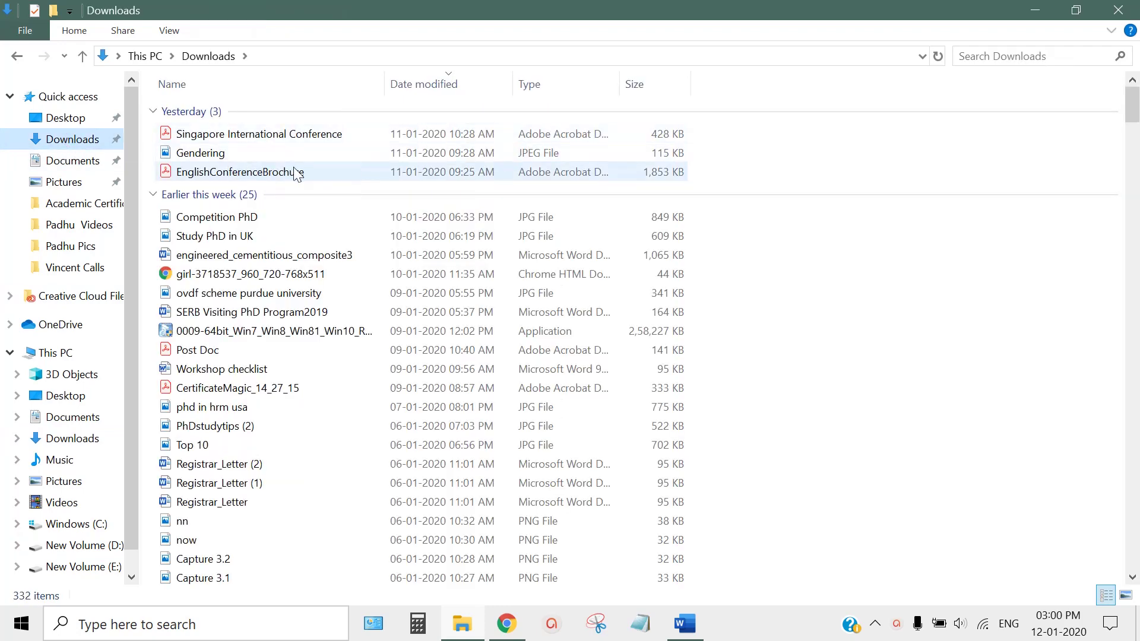
double_click(259, 257)
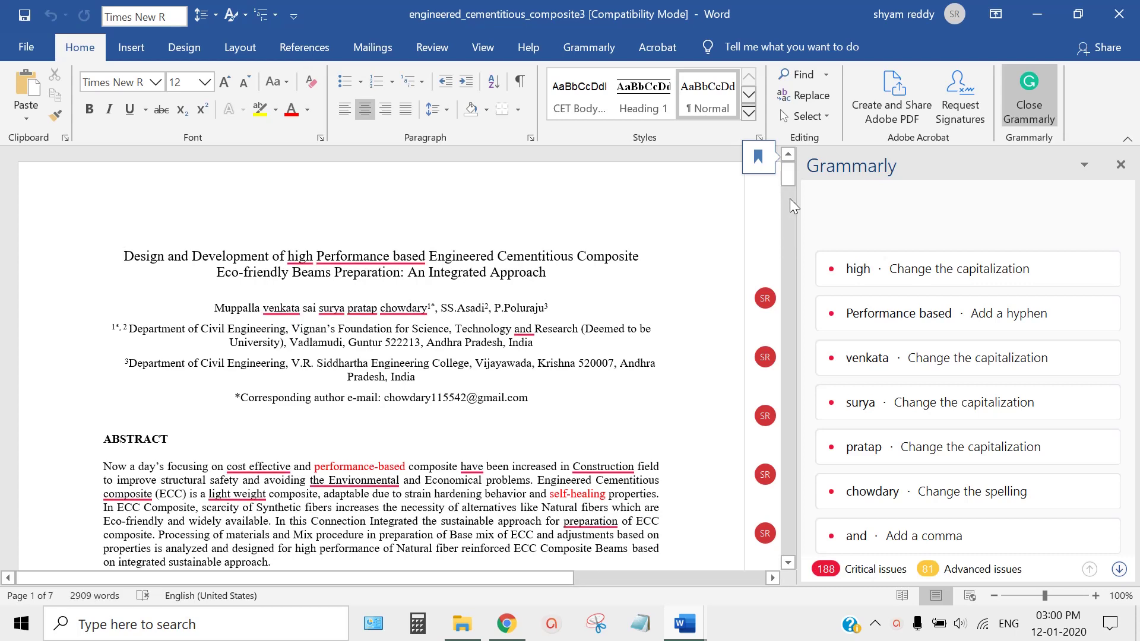
Scroll through the paper while Grammarly finishes checking, then return to the title page
click(787, 177)
mouse_move(786, 177)
mouse_down()
mouse_move(793, 219)
mouse_move(787, 171)
mouse_up()
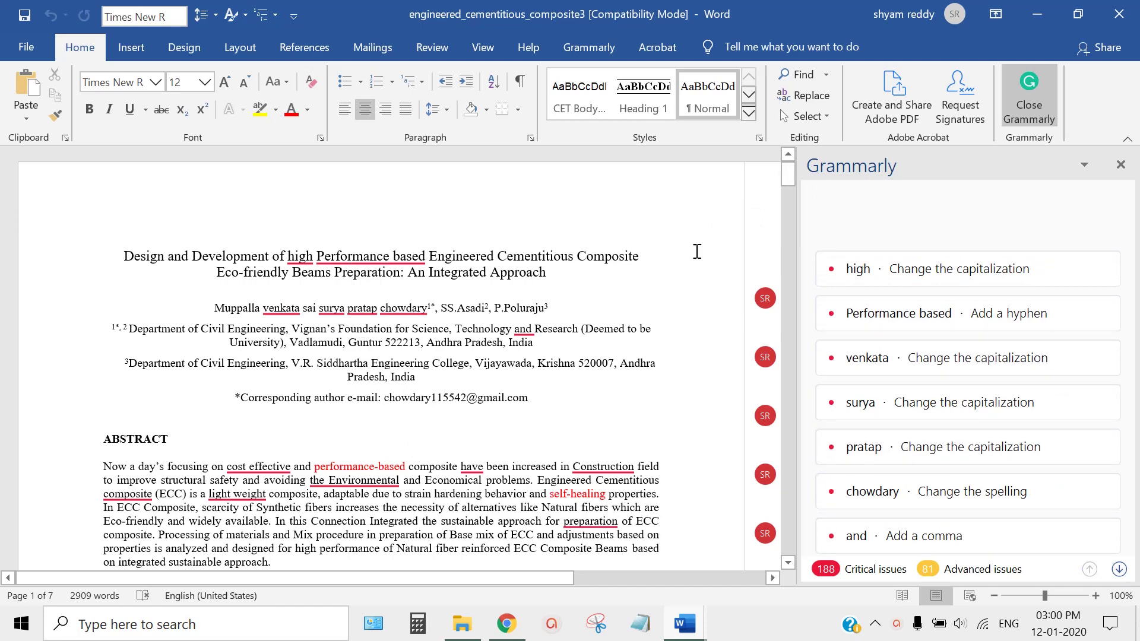
drag(789, 180, 790, 263)
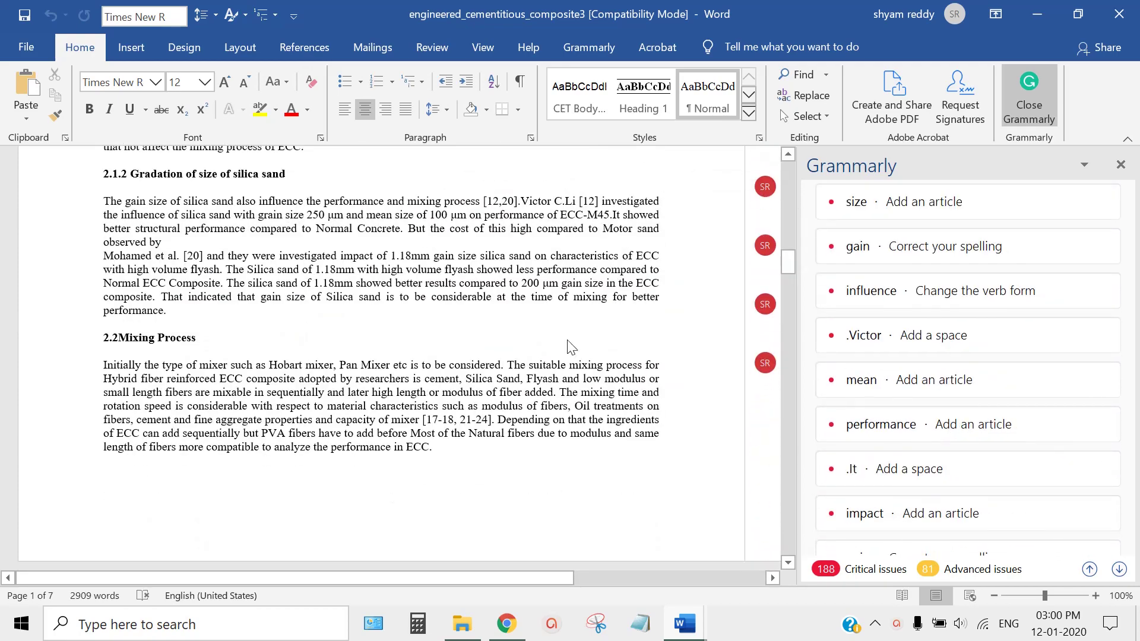
click(552, 279)
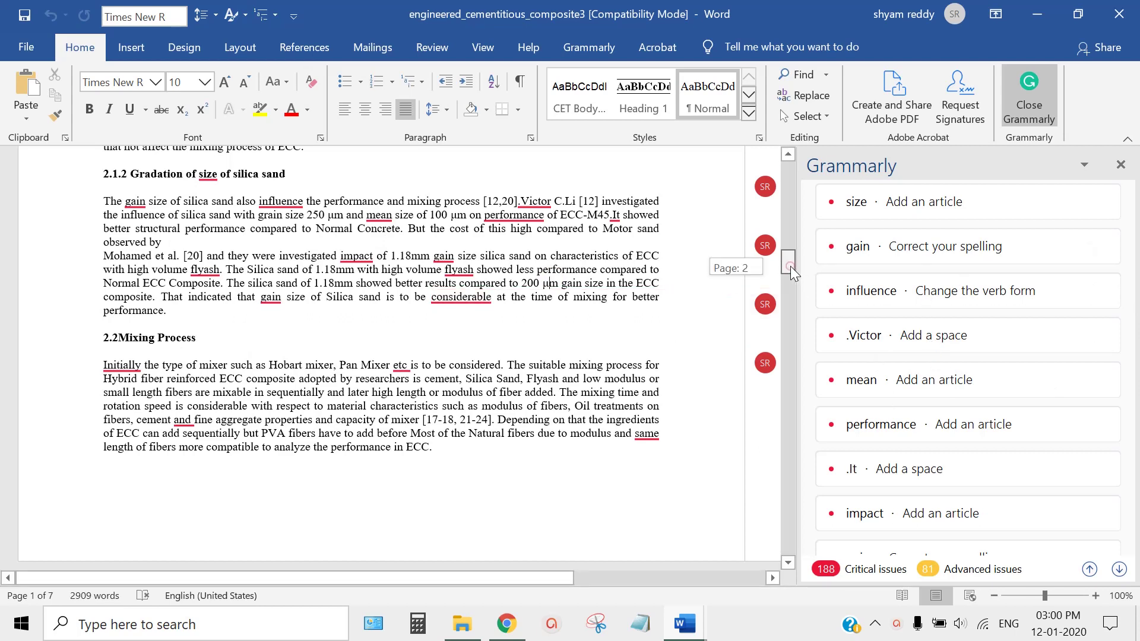
drag(790, 266, 797, 176)
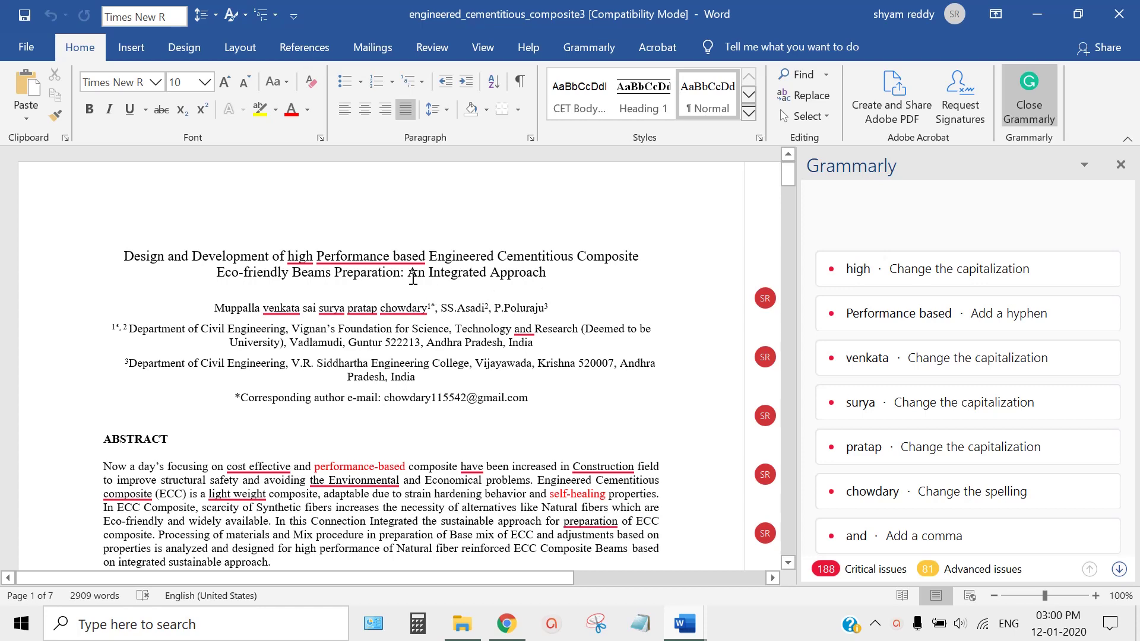
Accept the hyphenation fixes 'Performance-based' and 'cost-effective'
click(366, 262)
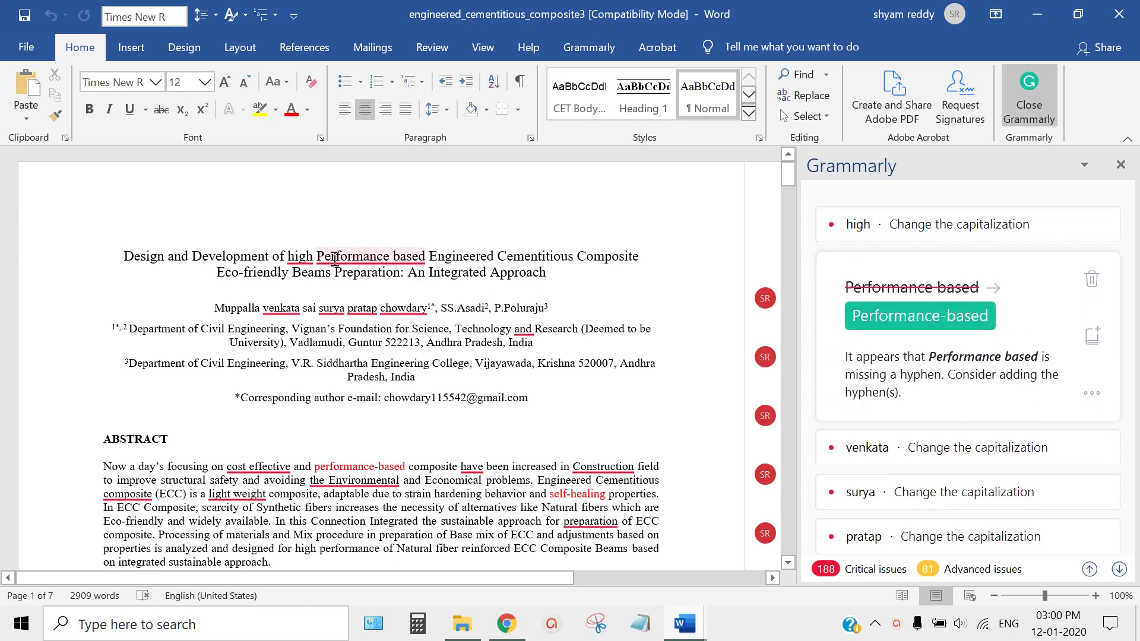
click(304, 260)
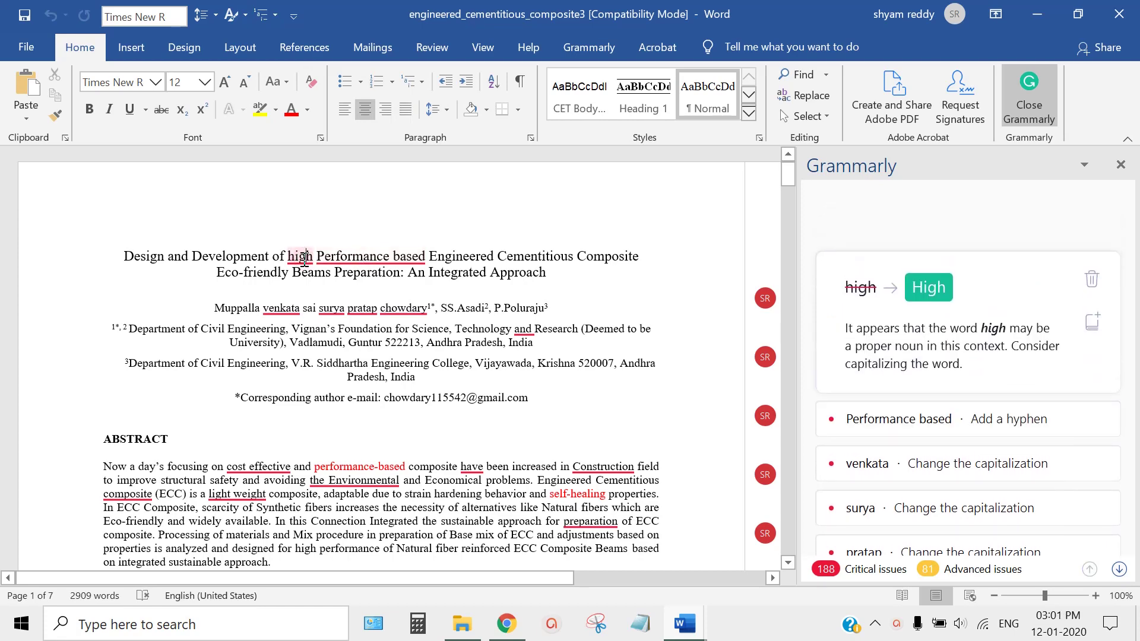
click(369, 255)
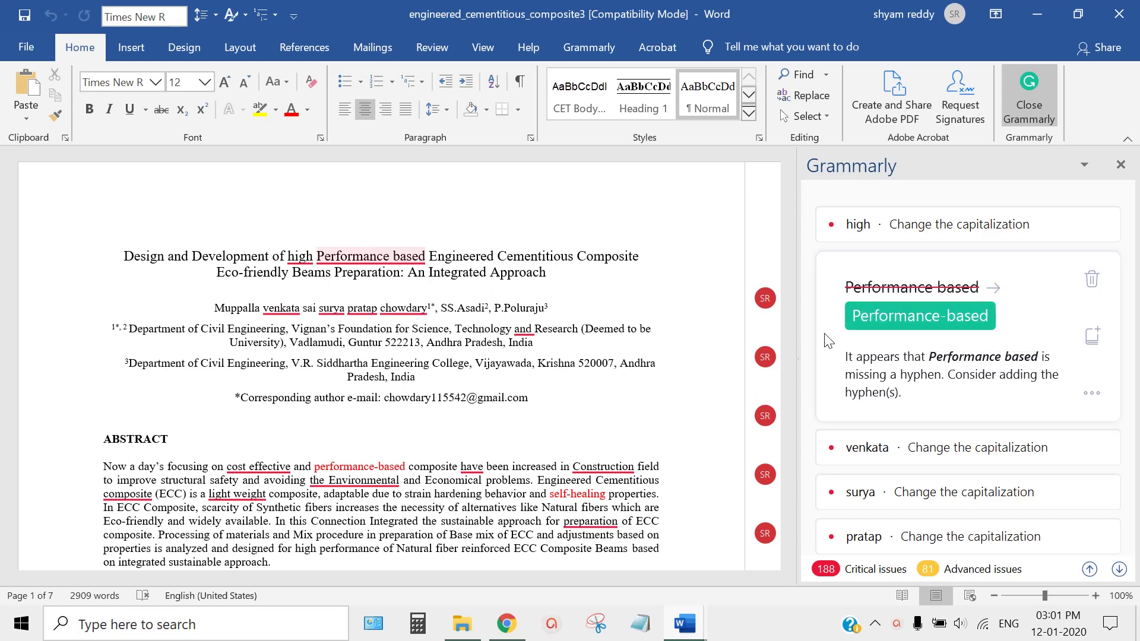
click(931, 327)
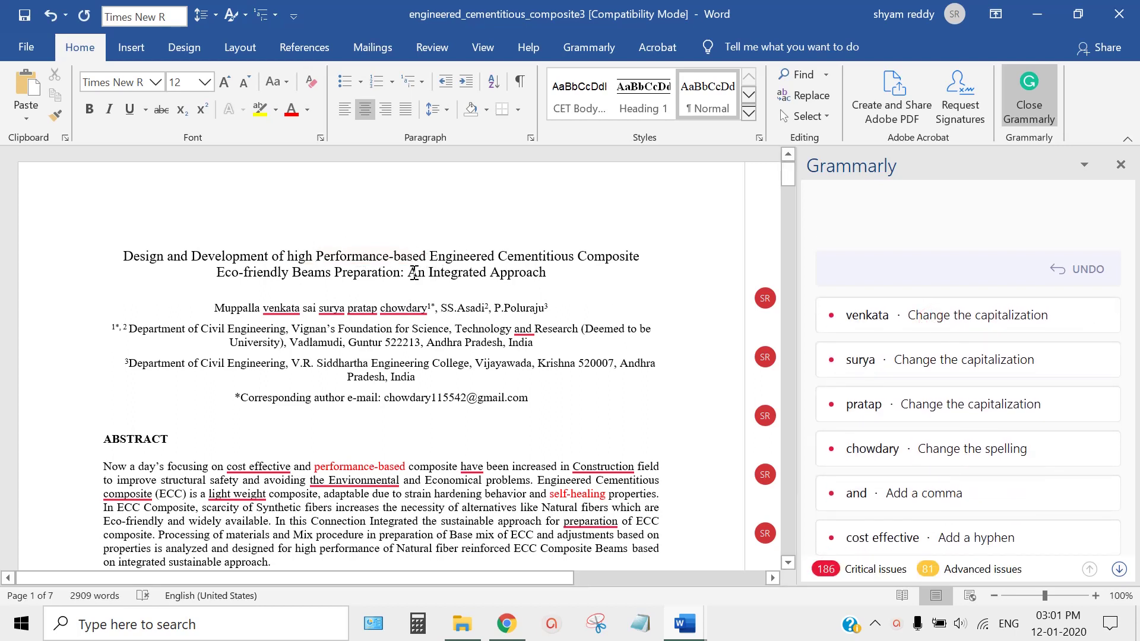
click(256, 466)
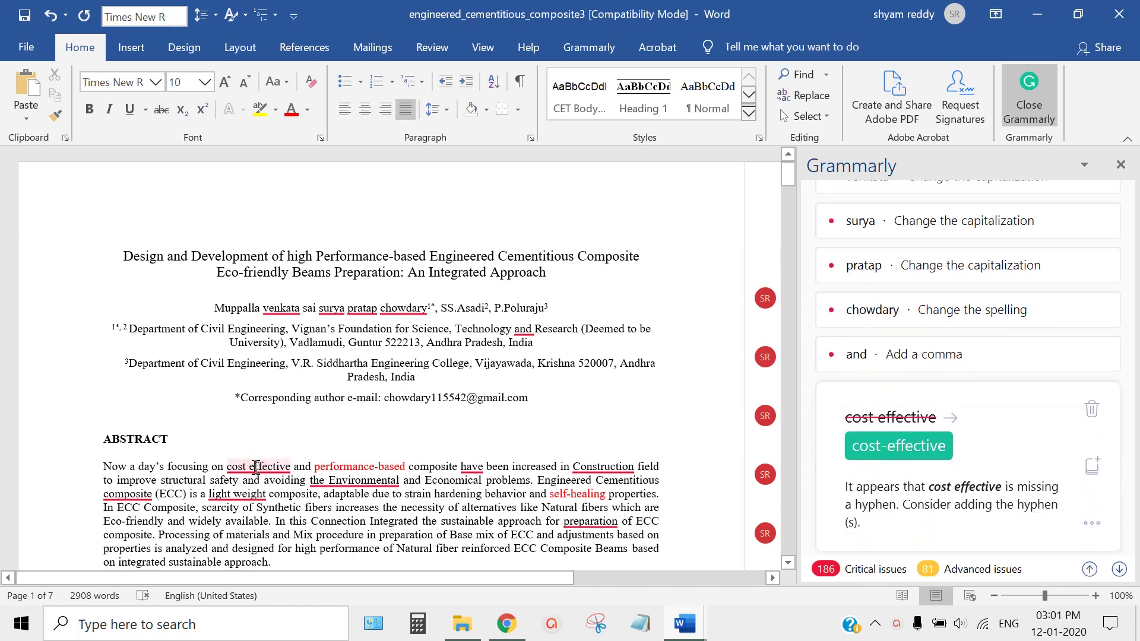
click(902, 455)
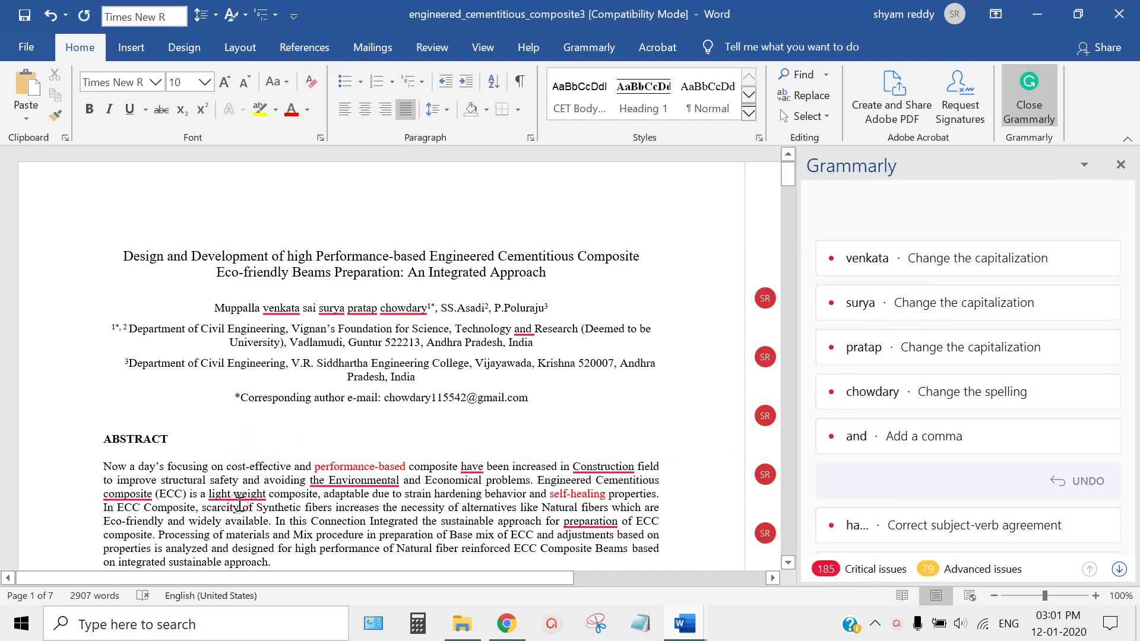
Change 'have' to 'has' and insert 'the' before 'preparation' in the abstract
click(242, 495)
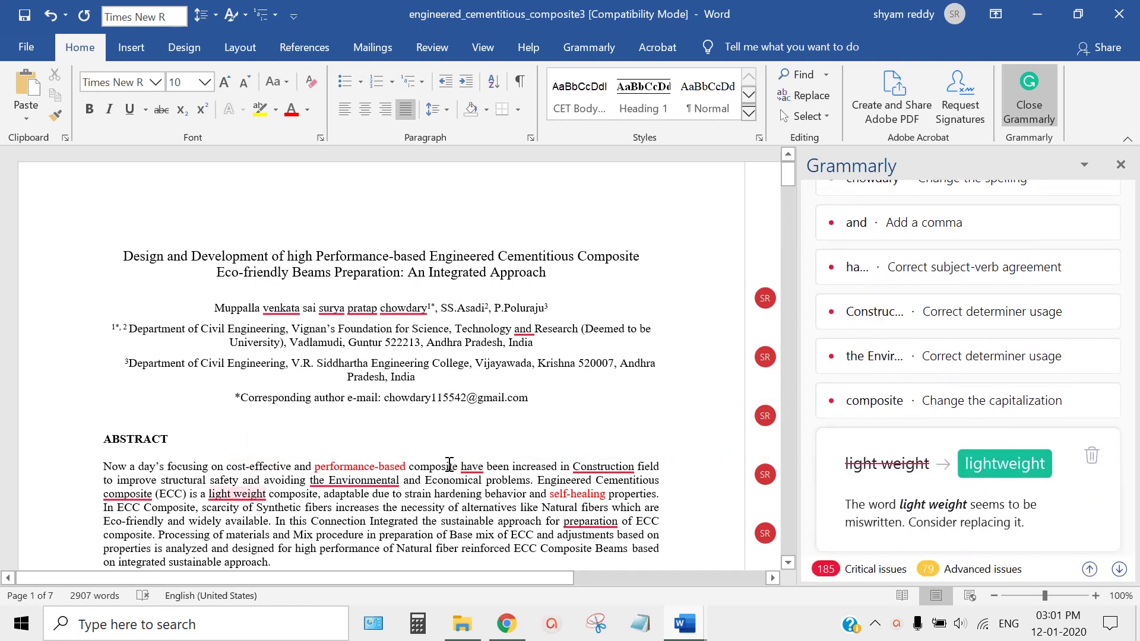
click(475, 468)
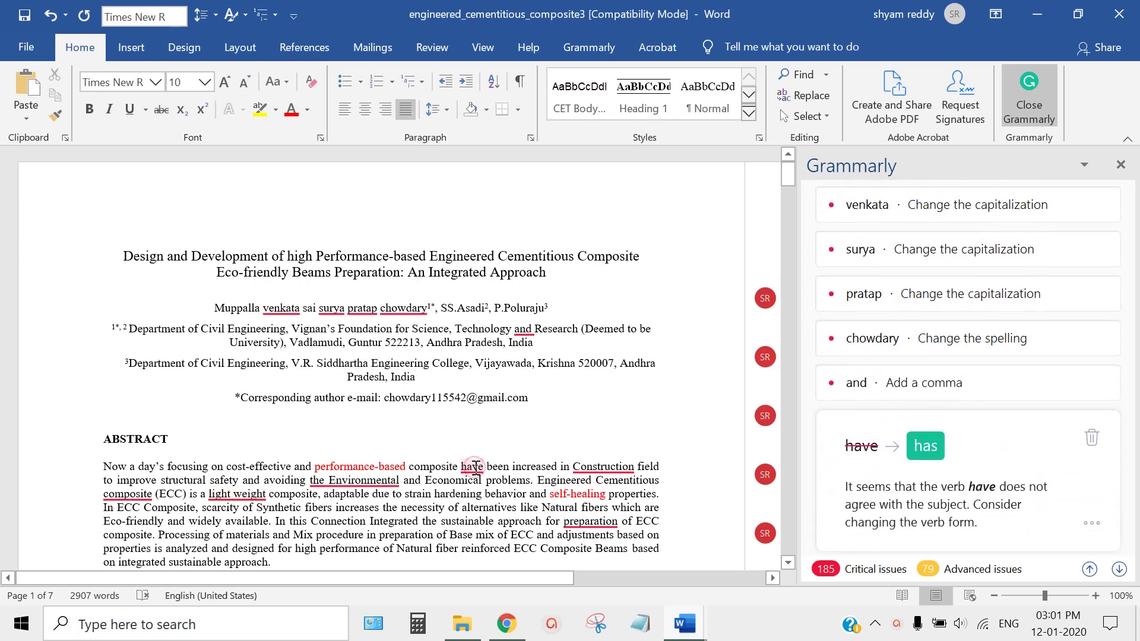
click(934, 459)
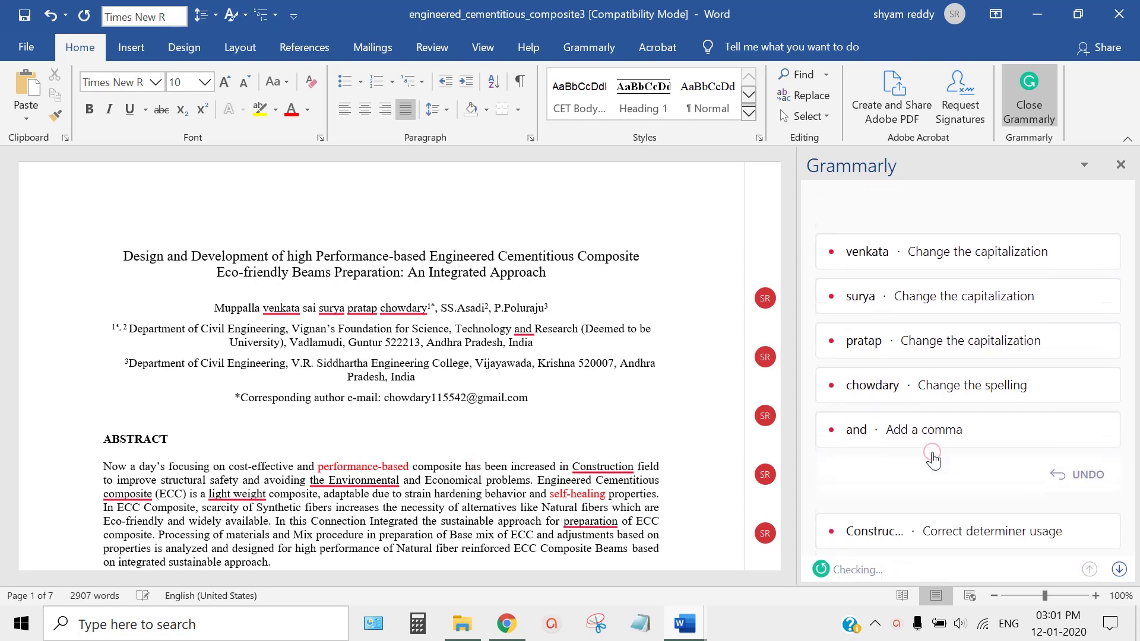
click(599, 521)
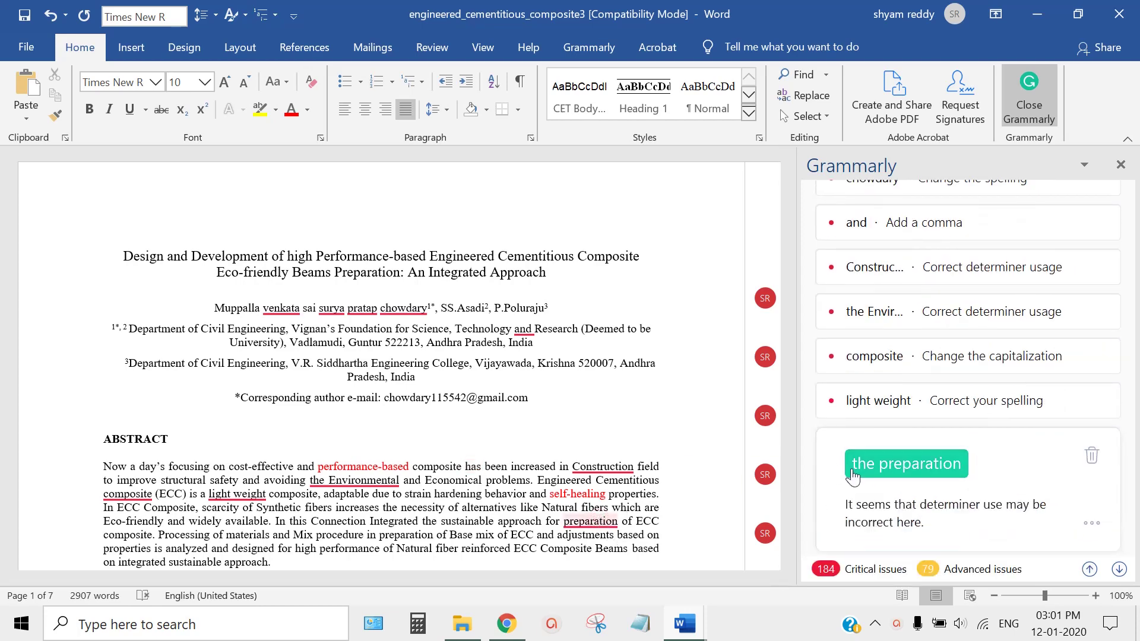
click(897, 468)
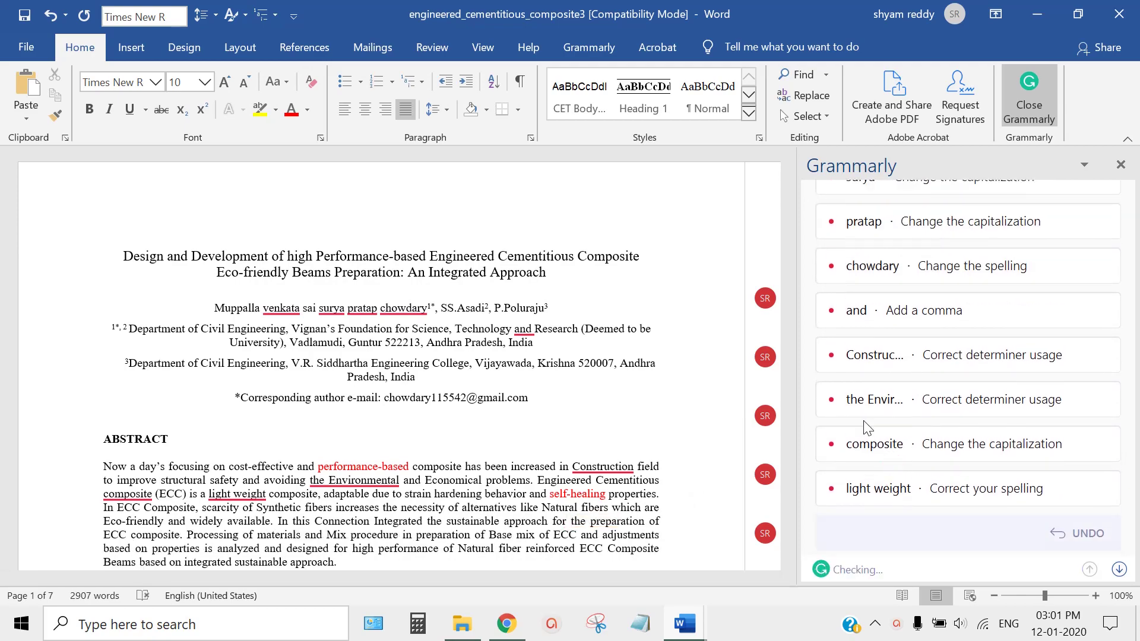
Check the article suggestion for 'concrete', close the Grammarly pane, and scroll back to the title page
drag(790, 183, 782, 321)
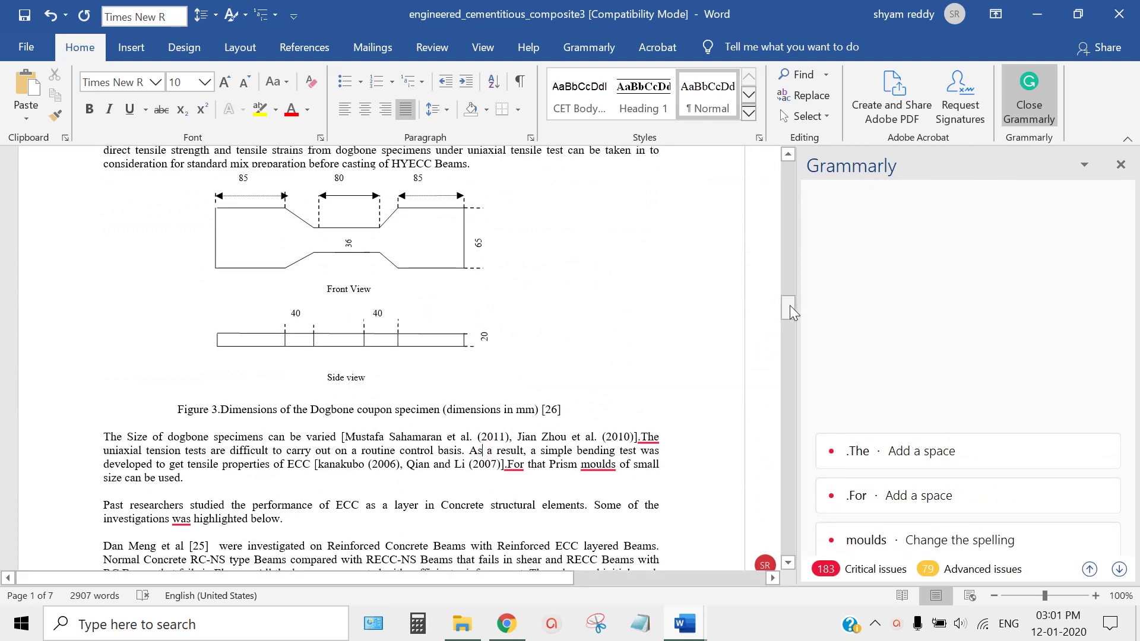
drag(790, 305, 790, 340)
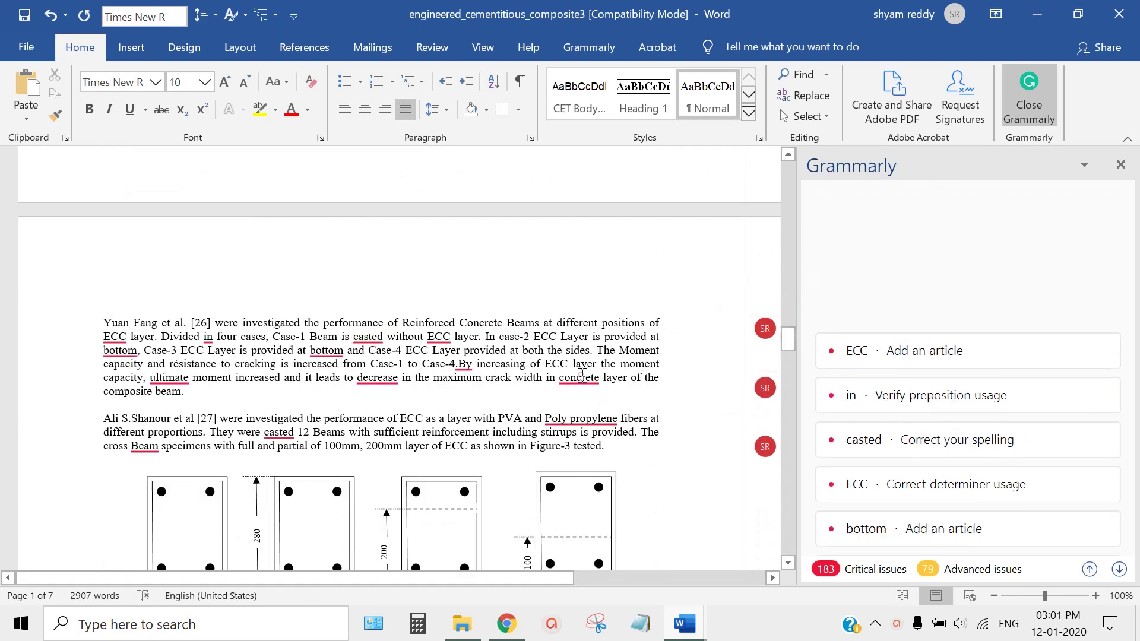
click(582, 377)
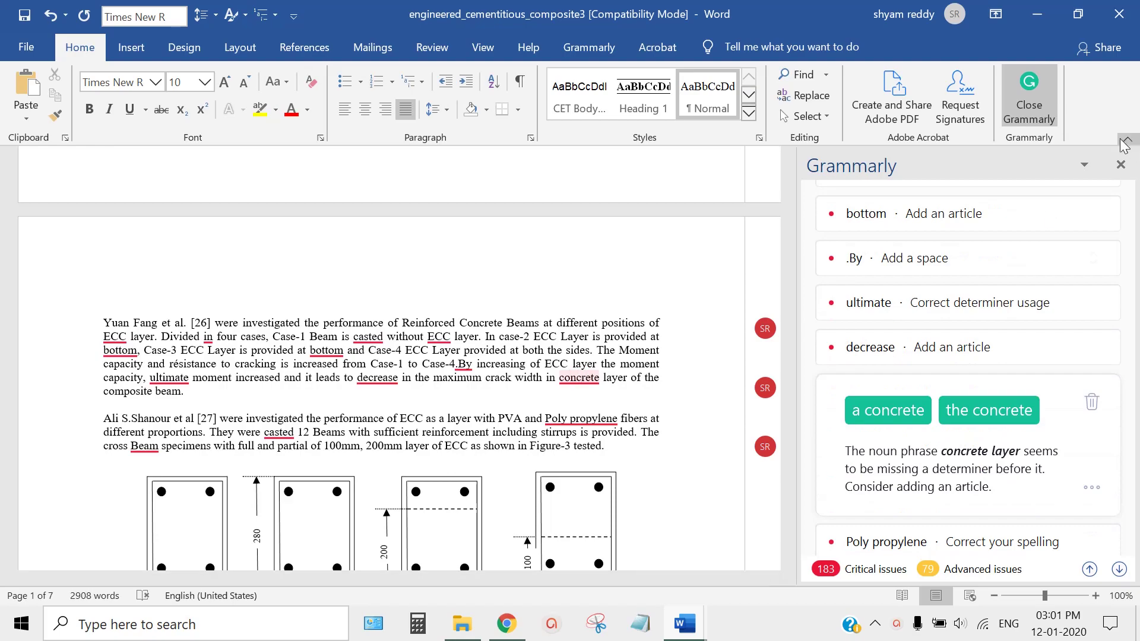
click(1122, 165)
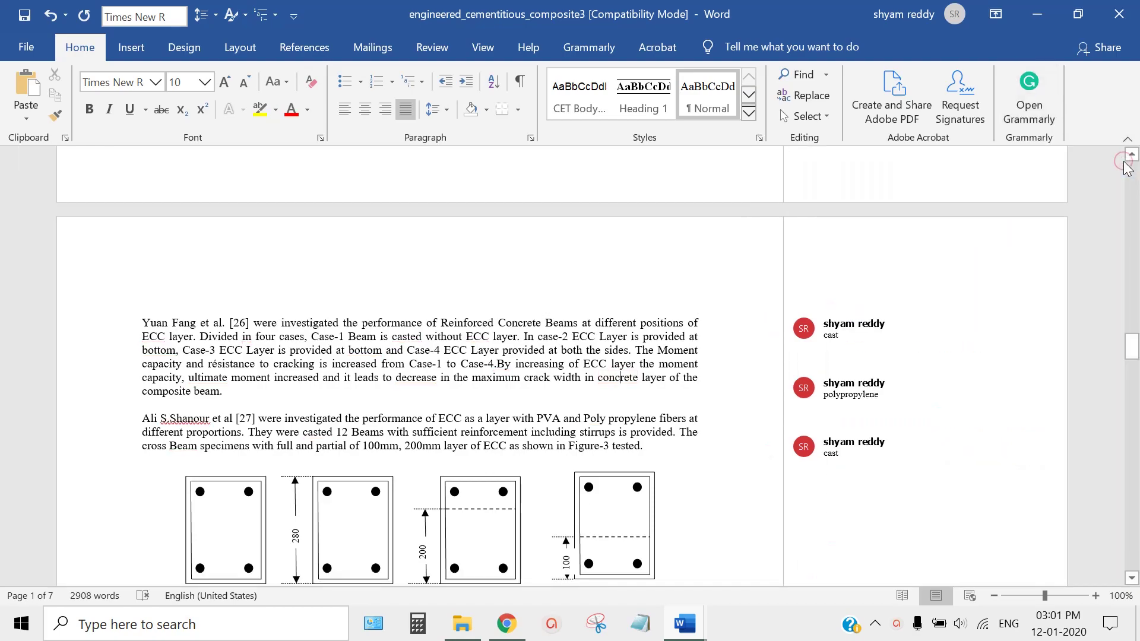
drag(1134, 351, 1136, 174)
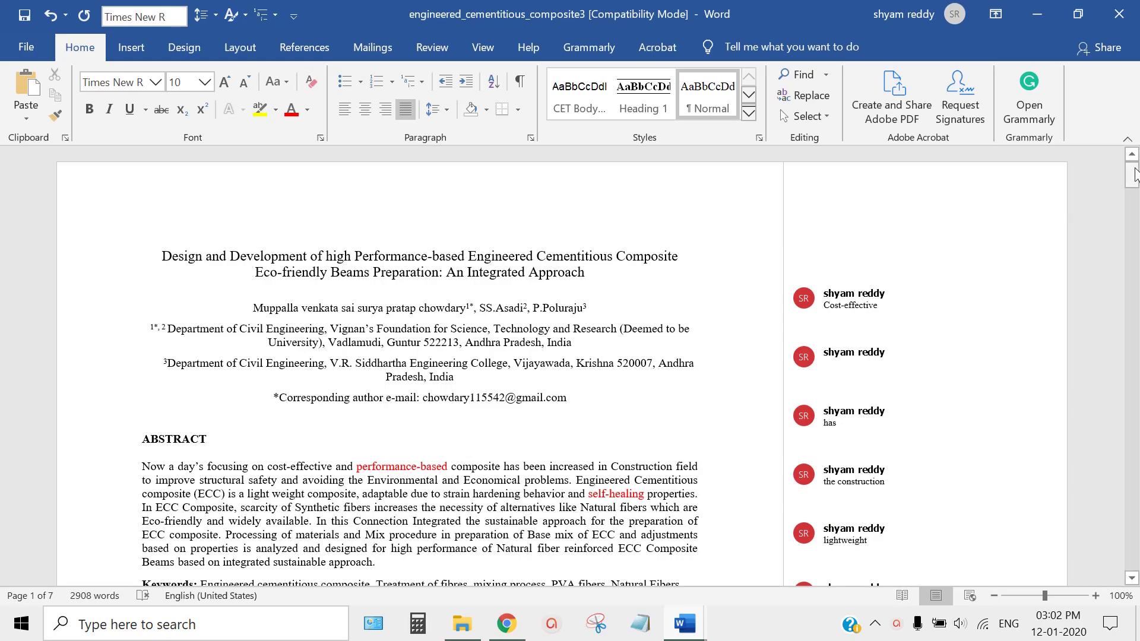
drag(1135, 175, 1135, 149)
Reopen Grammarly and turn off Contextual Spelling, Grammar, Punctuation and Sentence Structure checking
click(1028, 112)
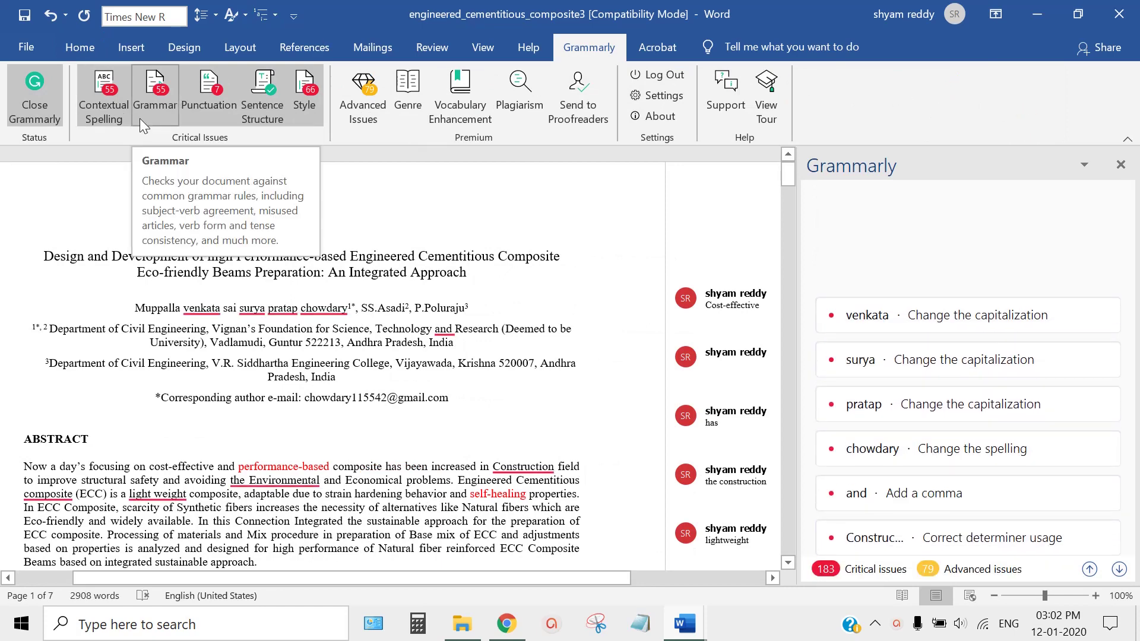
click(106, 114)
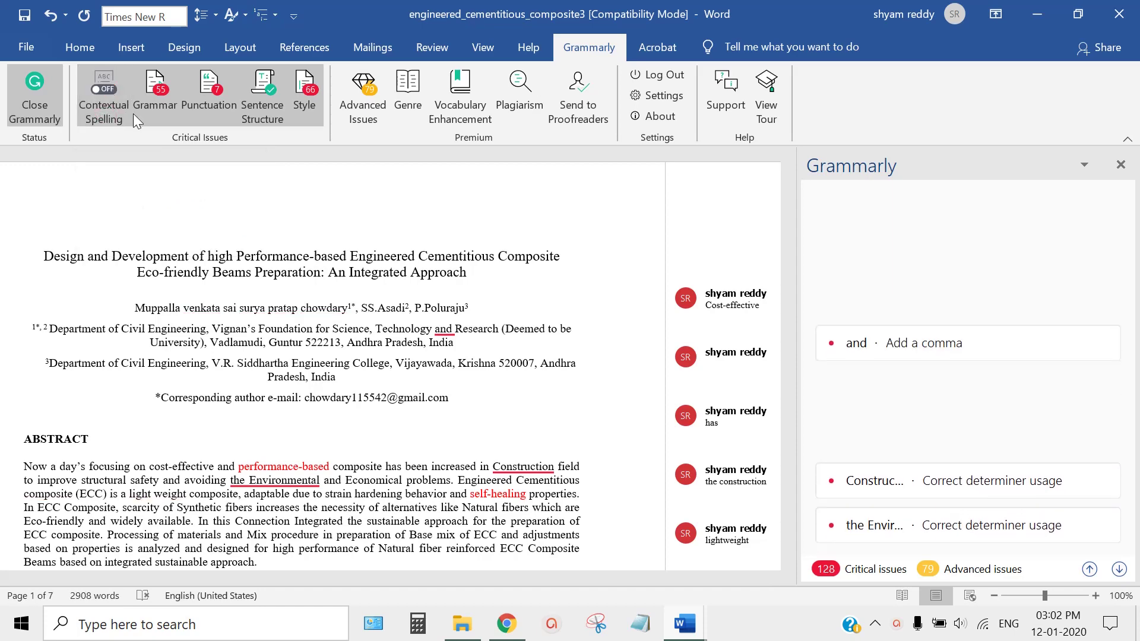
click(154, 108)
click(188, 104)
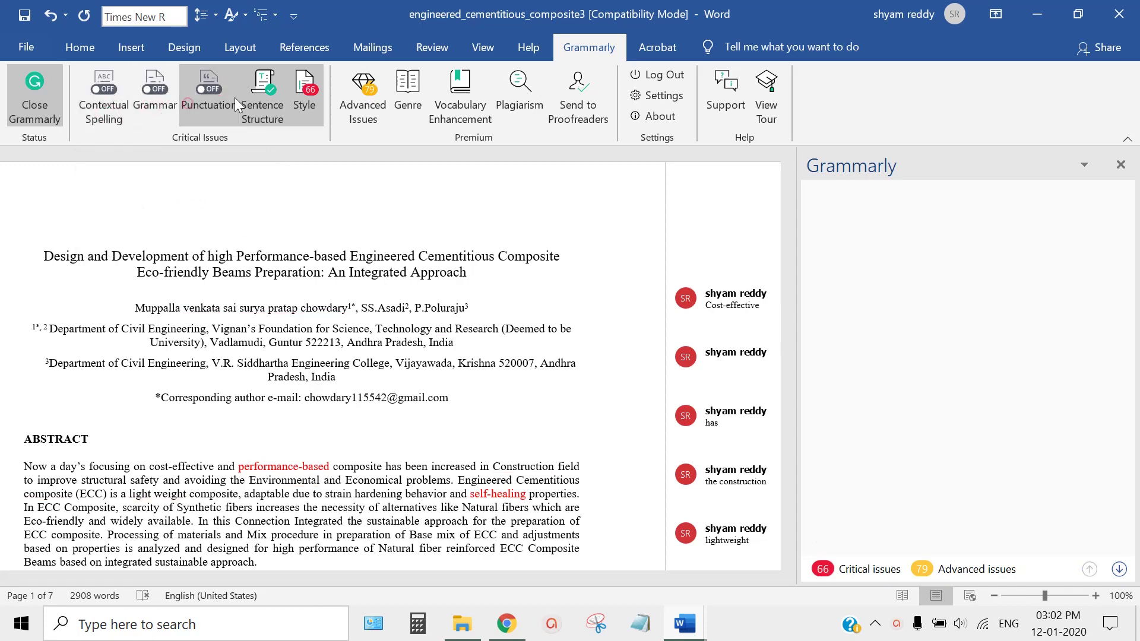
click(264, 97)
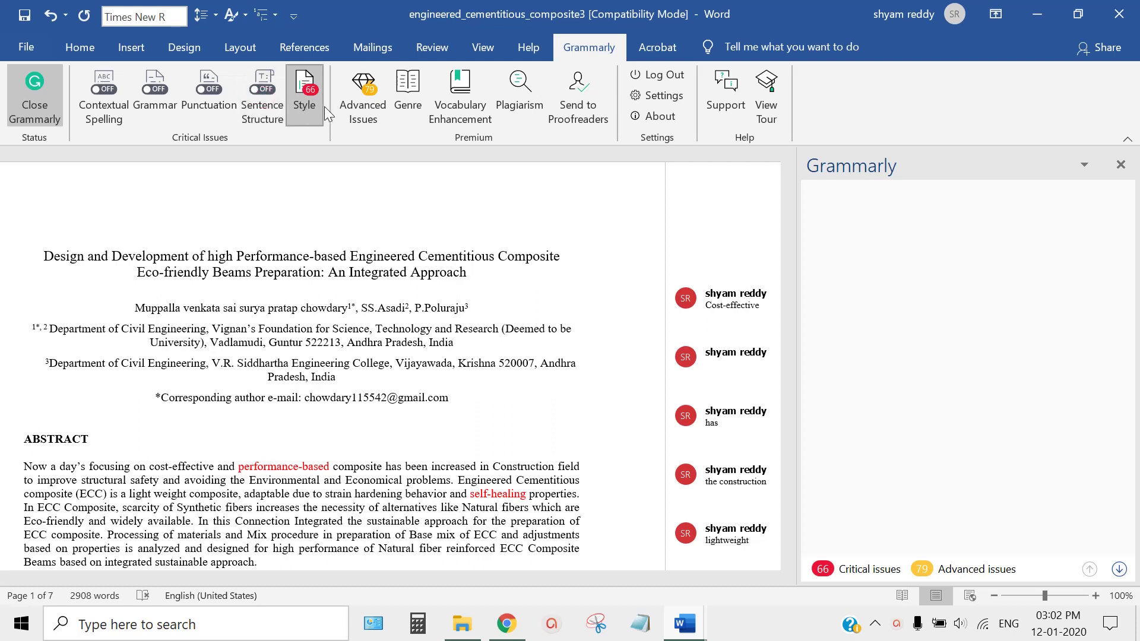
Turn those four checks back on and bring up the advanced issues summary
click(259, 105)
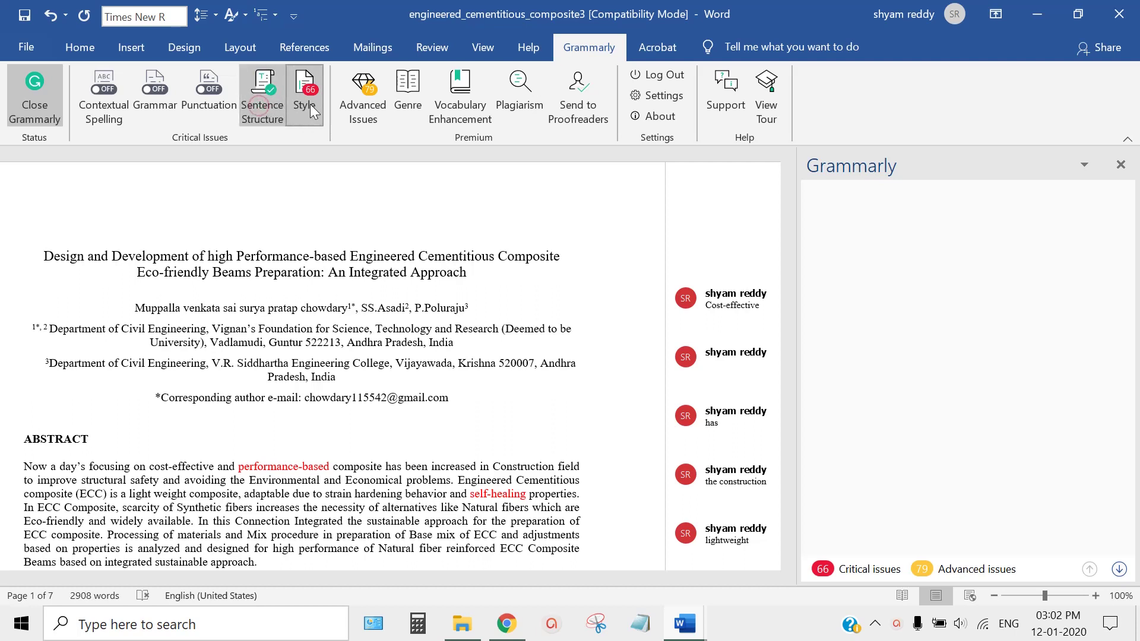
click(208, 90)
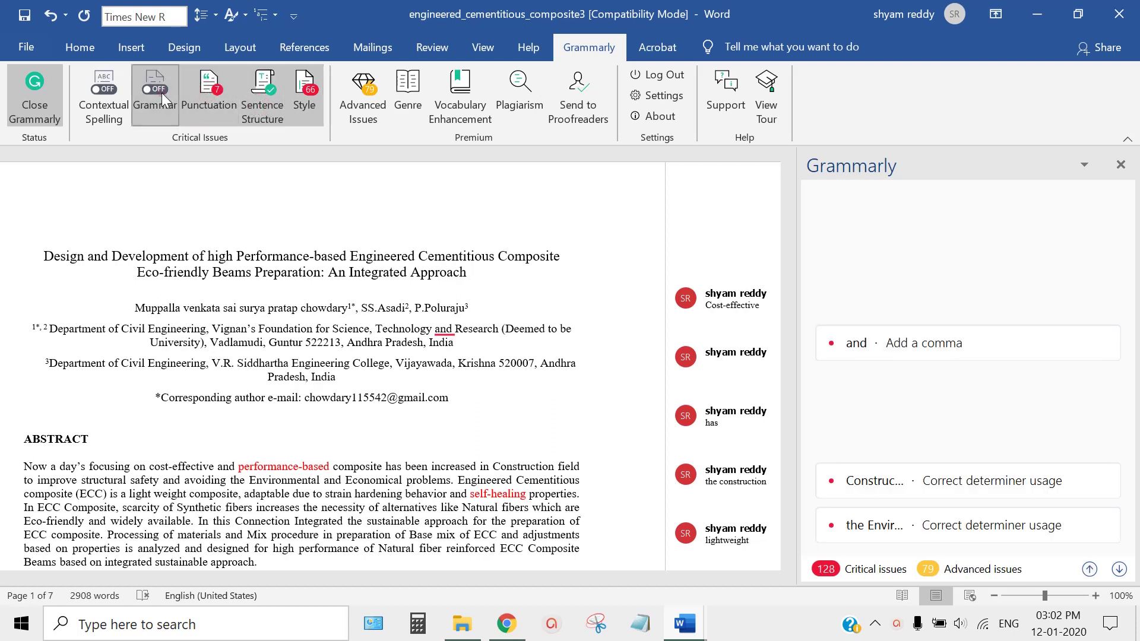
click(161, 92)
click(113, 98)
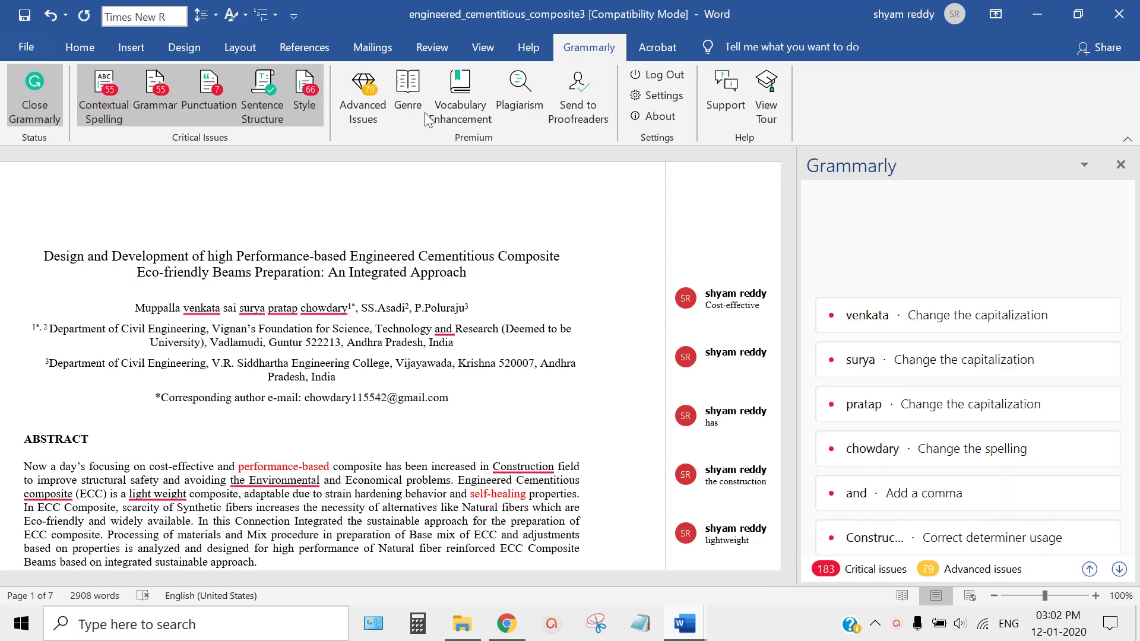
click(355, 94)
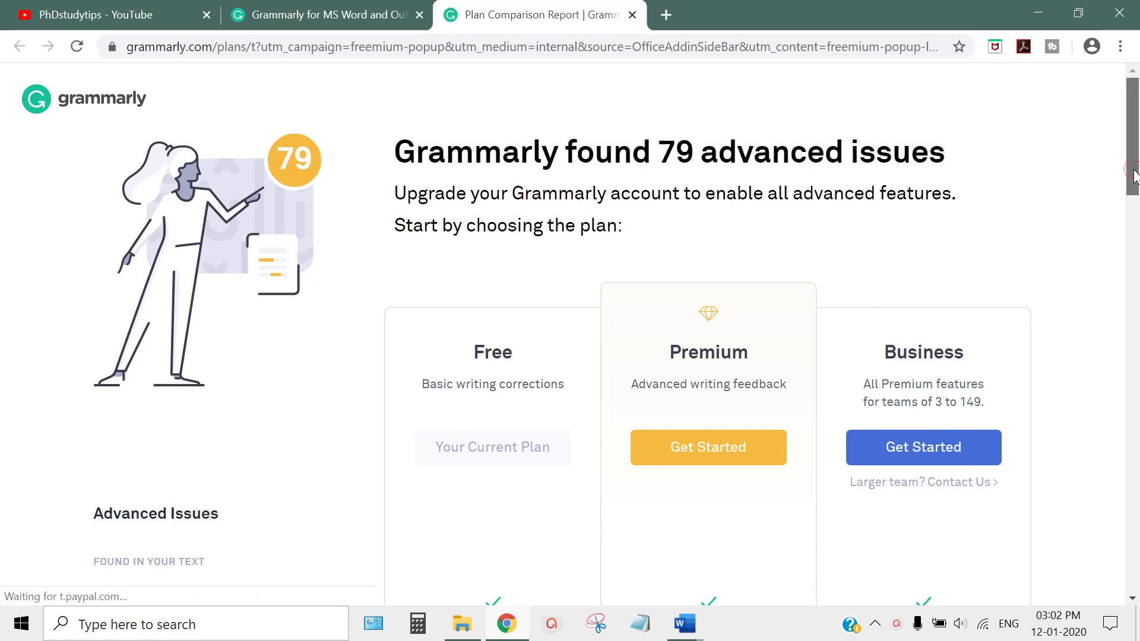
Scroll through the Free, Premium and Business plan prices, then close the Plan Comparison tab
drag(1135, 175, 1123, 488)
click(1114, 489)
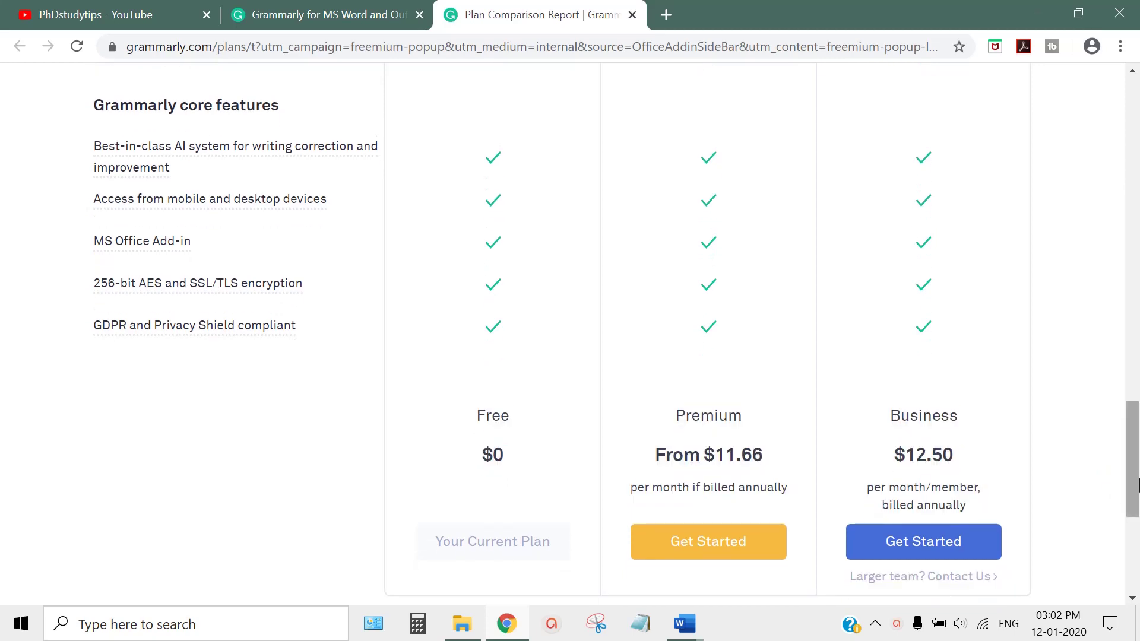
drag(1138, 484, 394, 411)
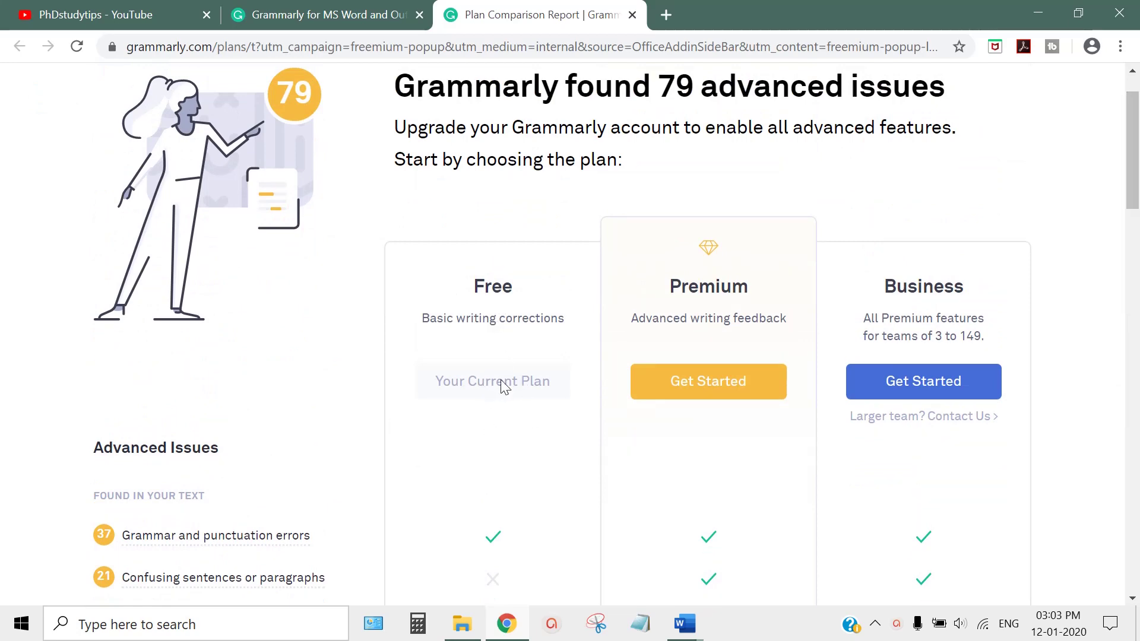
click(632, 15)
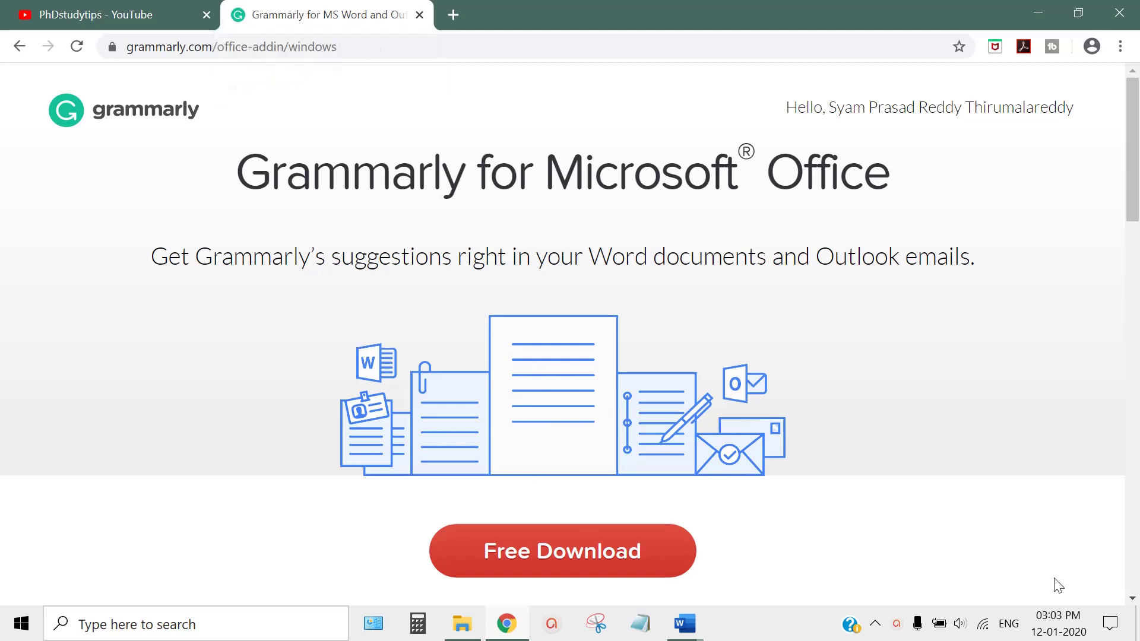
click(898, 625)
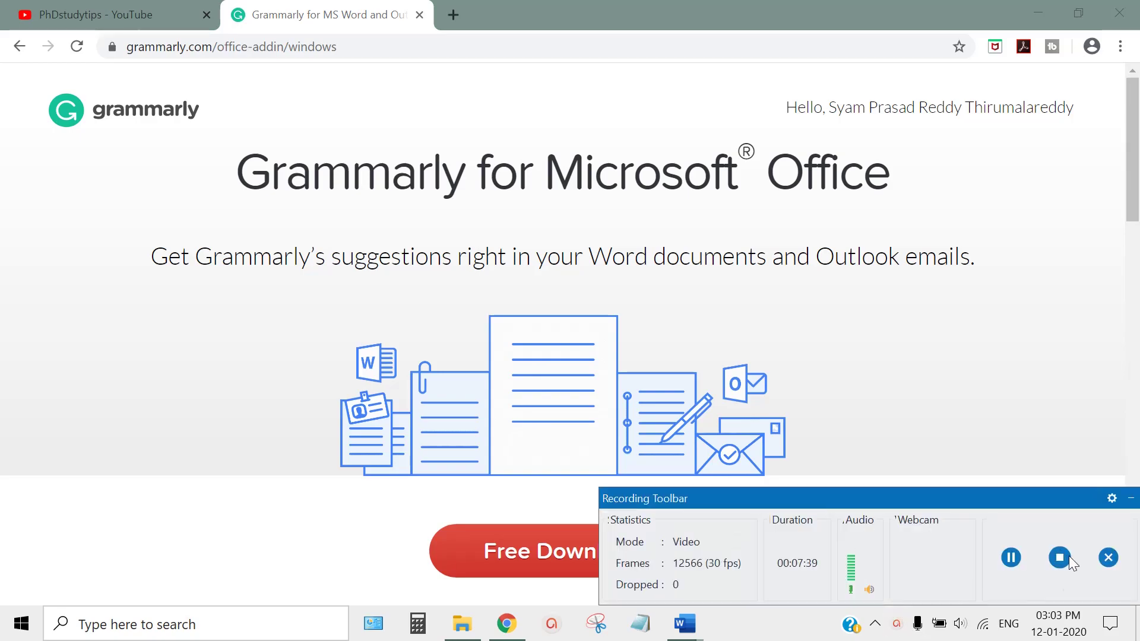